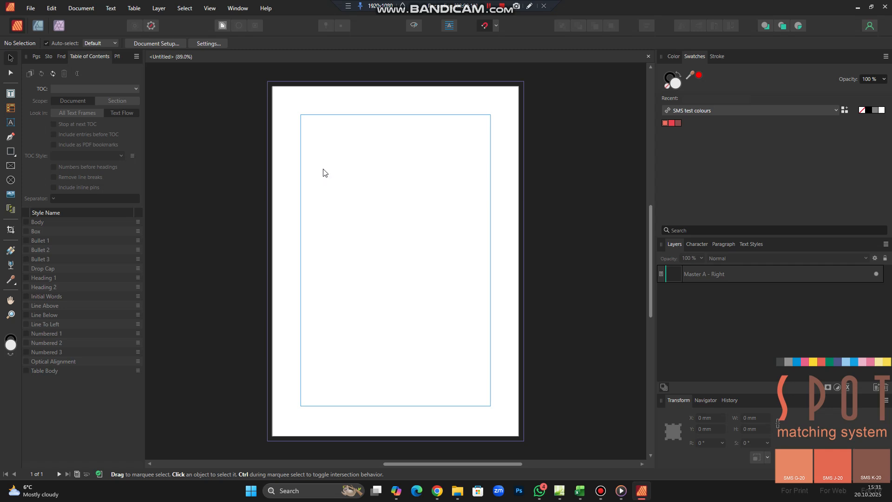
# Step: Draw a cog shape about 36.6 mm wide near the page's upper left margin corner
pyautogui.click(314, 160)
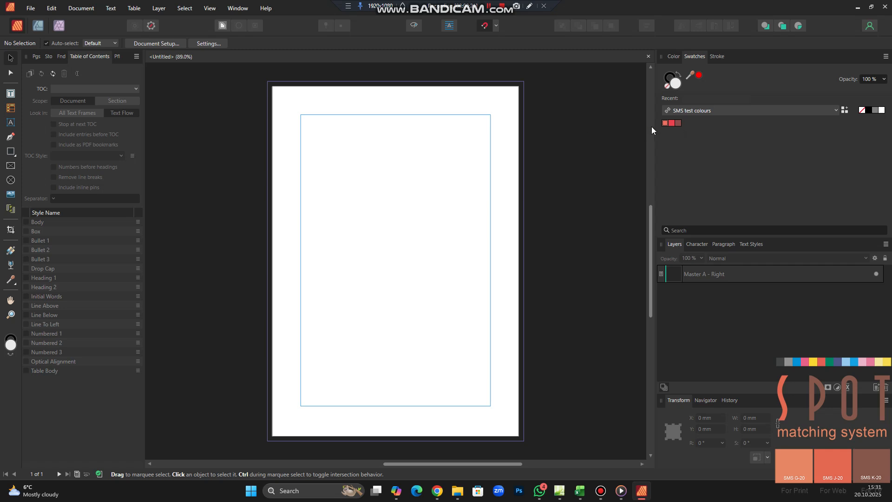
pyautogui.click(11, 151)
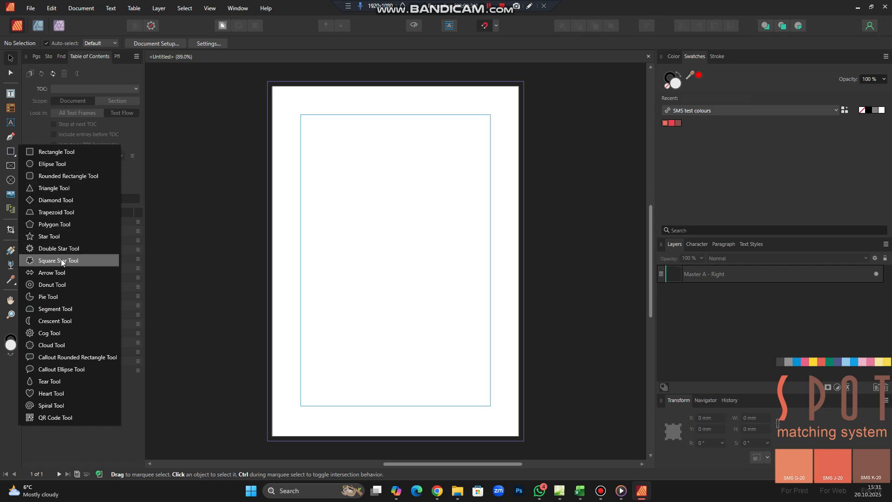
pyautogui.click(49, 333)
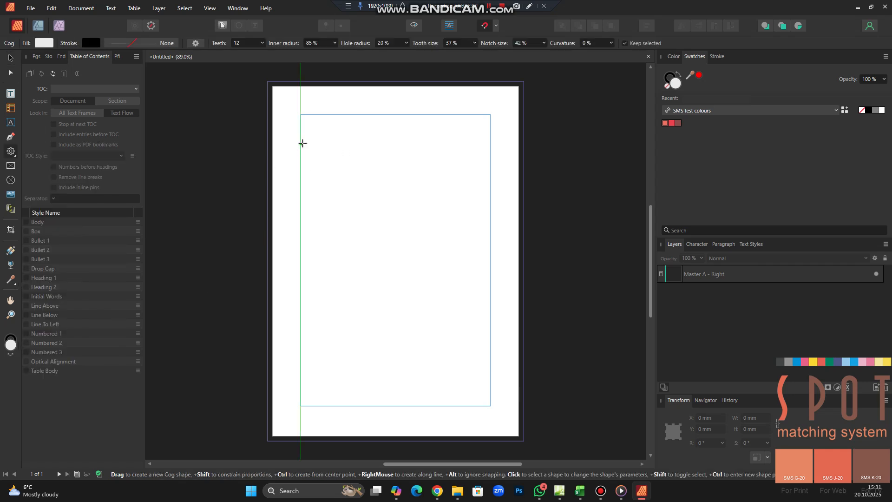
pyautogui.click(309, 149)
pyautogui.moveTo(311, 153); pyautogui.dragTo(354, 222)
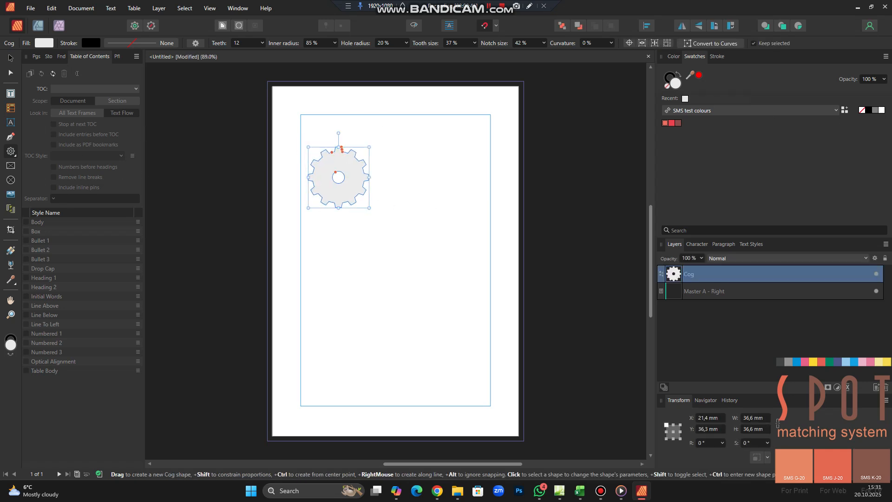
# Step: Duplicate the cog twice and arrange the three cogs side by side in a row between the page margins
pyautogui.click(10, 58)
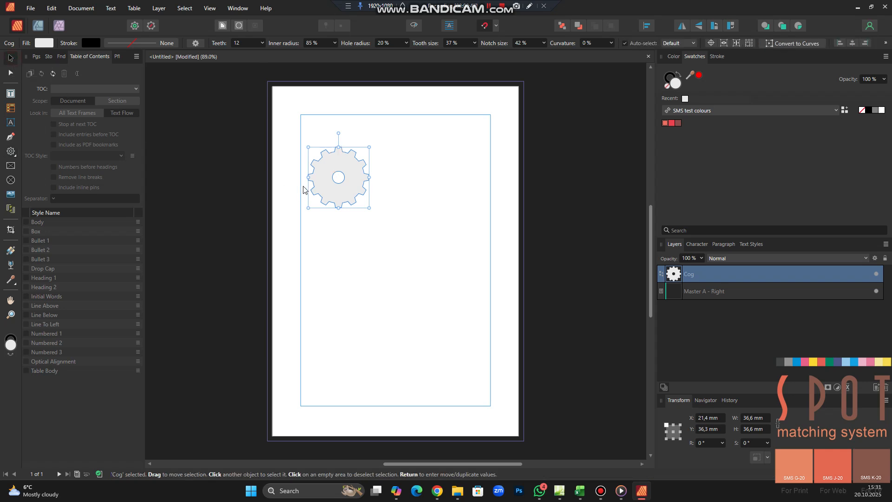
pyautogui.moveTo(332, 193)
pyautogui.mouseDown()
pyautogui.moveTo(501, 207)
pyautogui.moveTo(336, 194)
pyautogui.mouseUp()
pyautogui.hotkey('ctrl', 'j')
pyautogui.click(399, 258)
pyautogui.click(411, 199)
pyautogui.click(374, 251)
pyautogui.moveTo(411, 193); pyautogui.dragTo(401, 197)
pyautogui.click(448, 184)
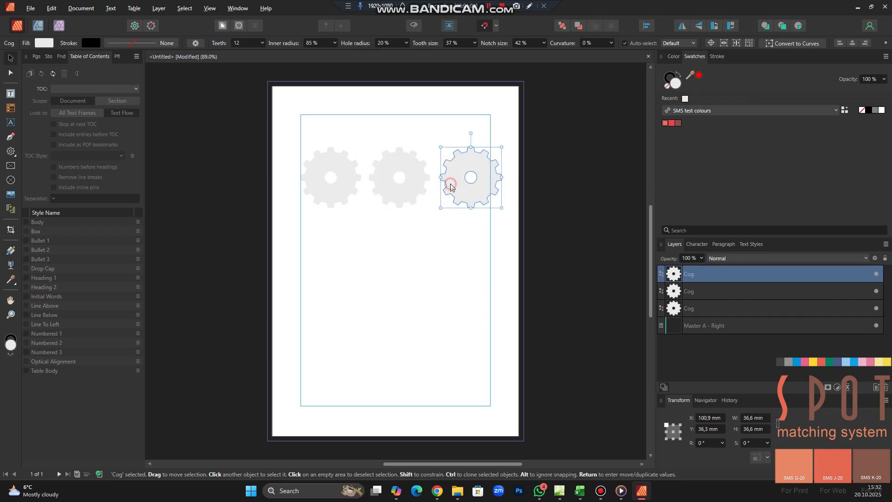
pyautogui.moveTo(453, 184); pyautogui.dragTo(401, 204)
pyautogui.click(412, 267)
pyautogui.click(406, 205)
pyautogui.click(383, 302)
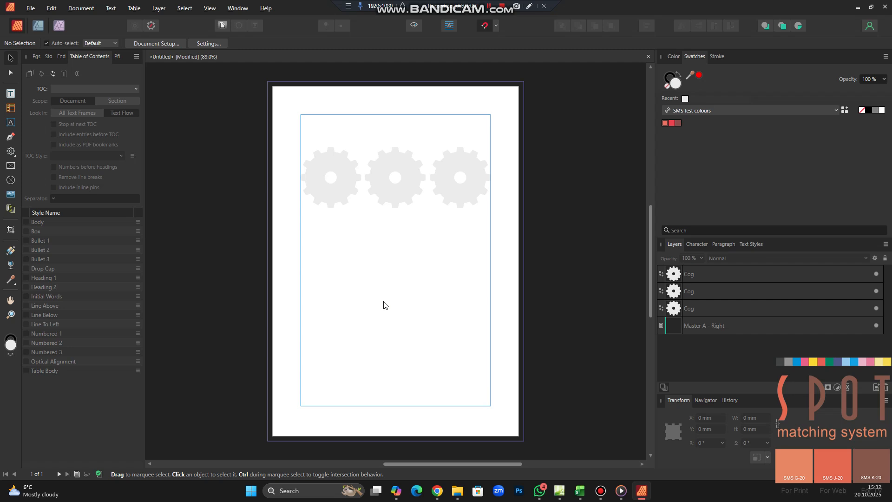
# Step: Fill the three cogs from left to right with the orange, red and brown swatches of the SMS test colours palette
pyautogui.click(326, 203)
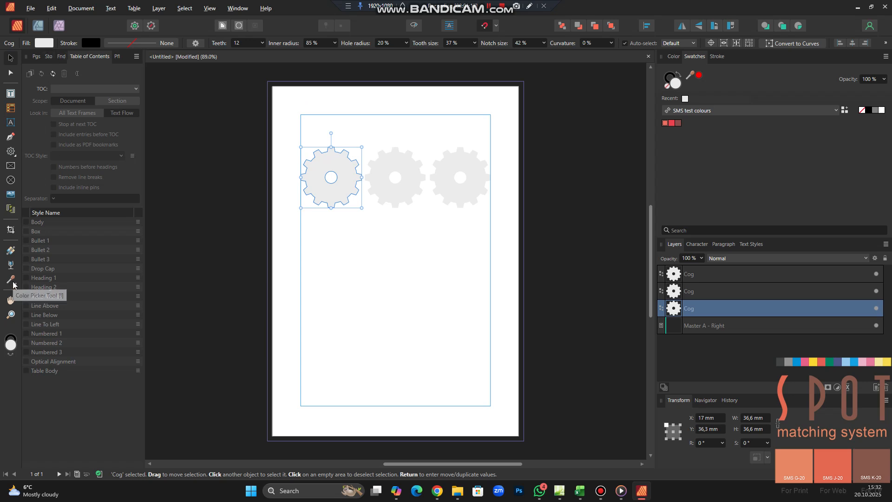
pyautogui.click(666, 123)
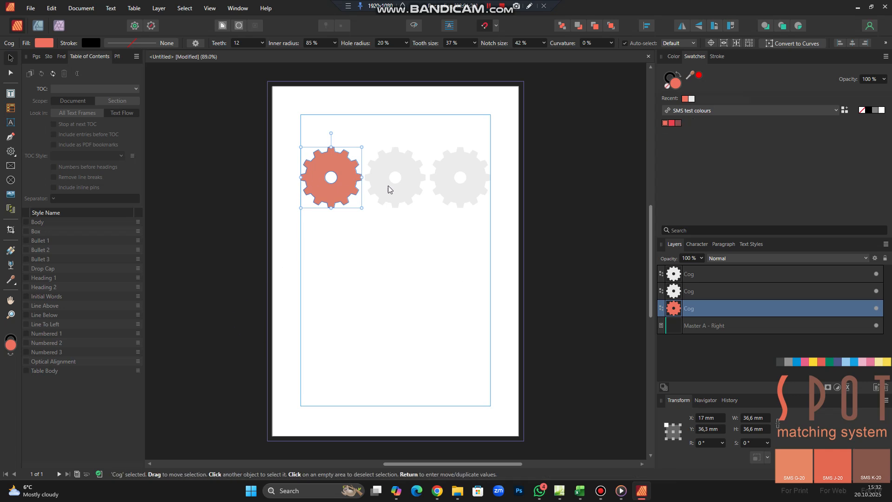
pyautogui.click(400, 202)
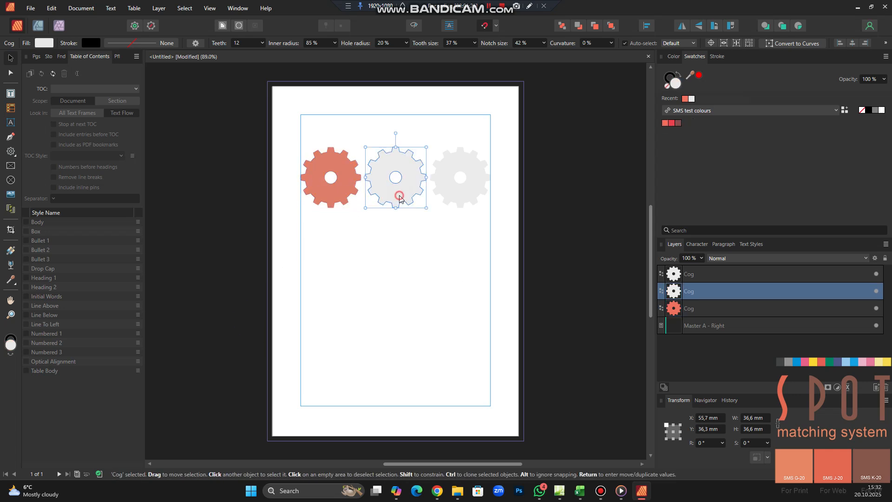
pyautogui.click(672, 125)
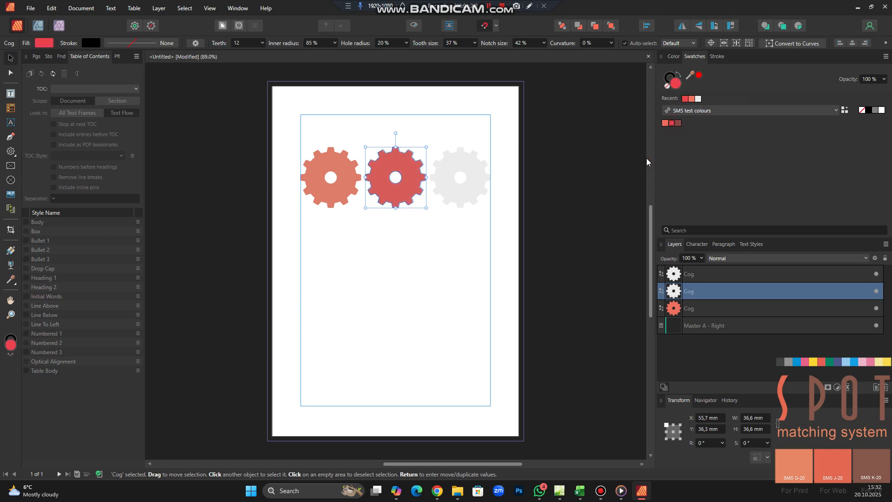
pyautogui.click(471, 192)
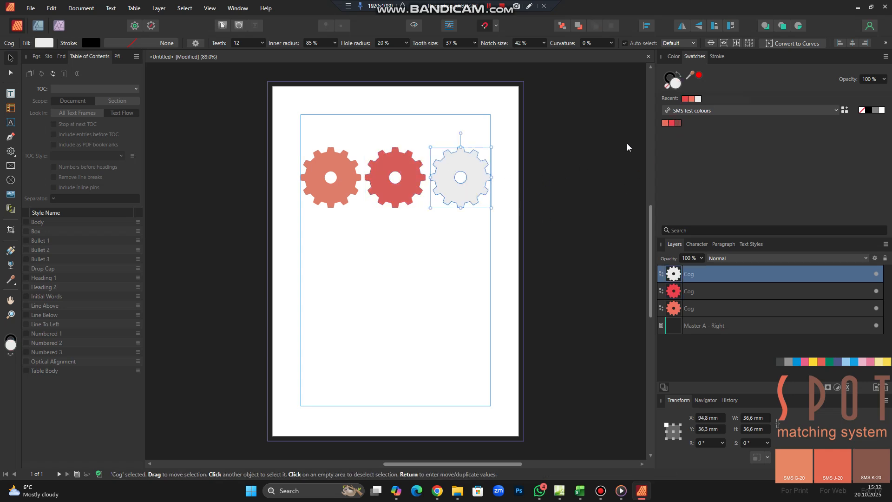
pyautogui.click(678, 124)
pyautogui.click(429, 260)
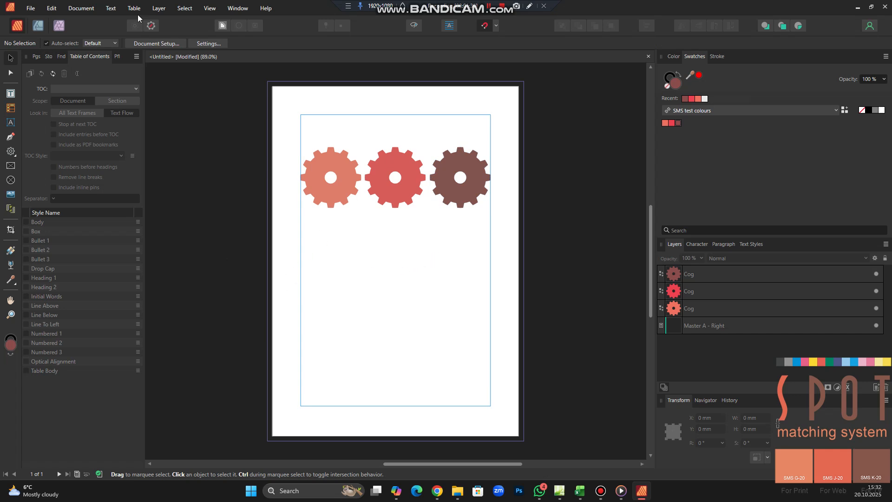
# Step: Save the document in the SMS test folder as an Affinity file named sRGB master
pyautogui.click(35, 10)
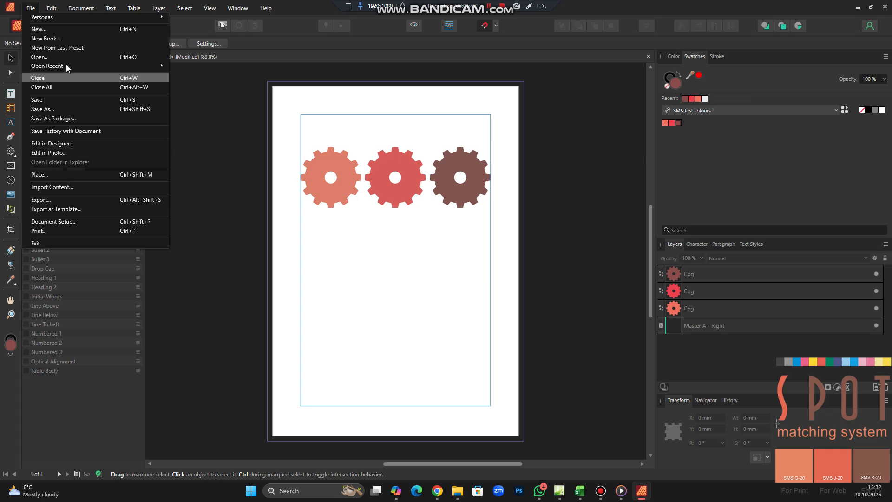
pyautogui.click(46, 112)
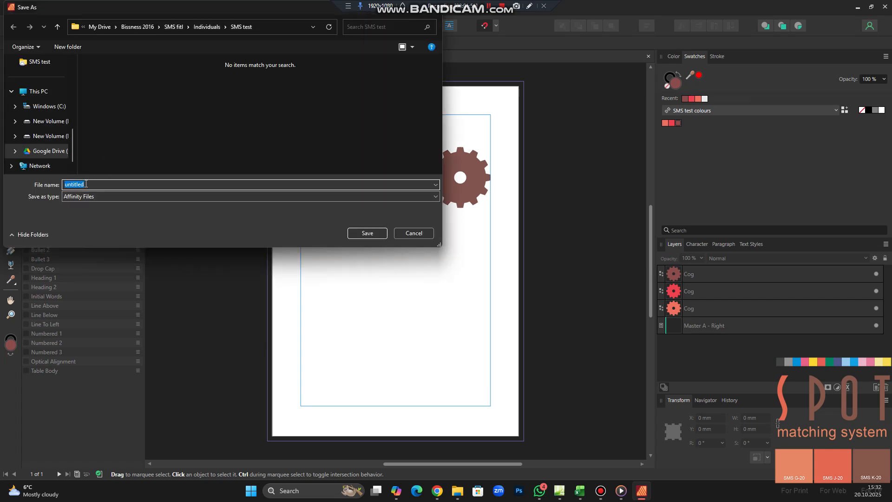
pyautogui.write('s')
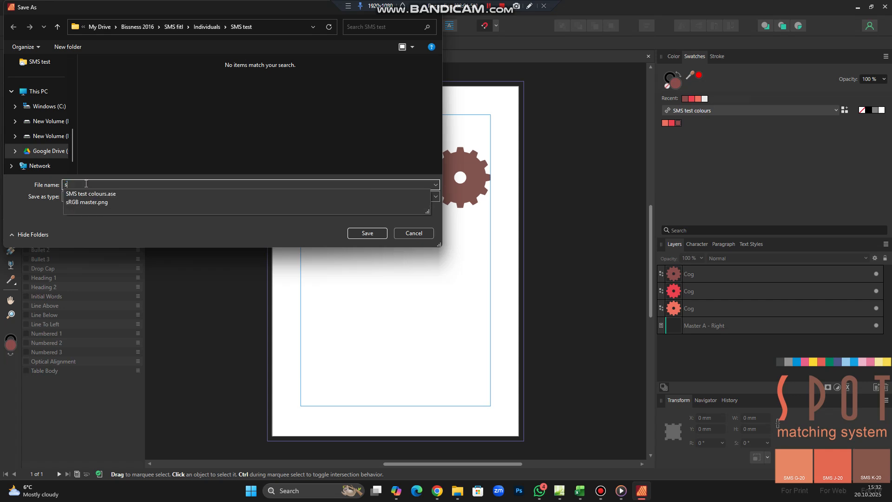
pyautogui.write('RGB maste')
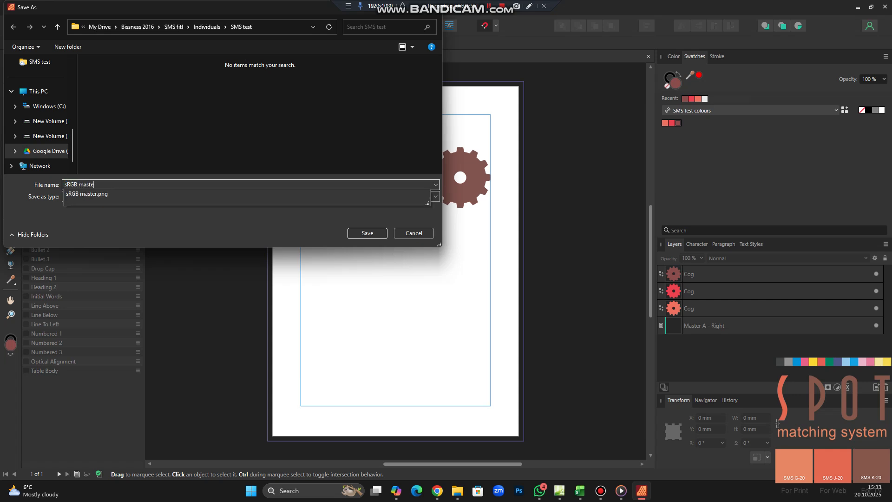
pyautogui.write('r')
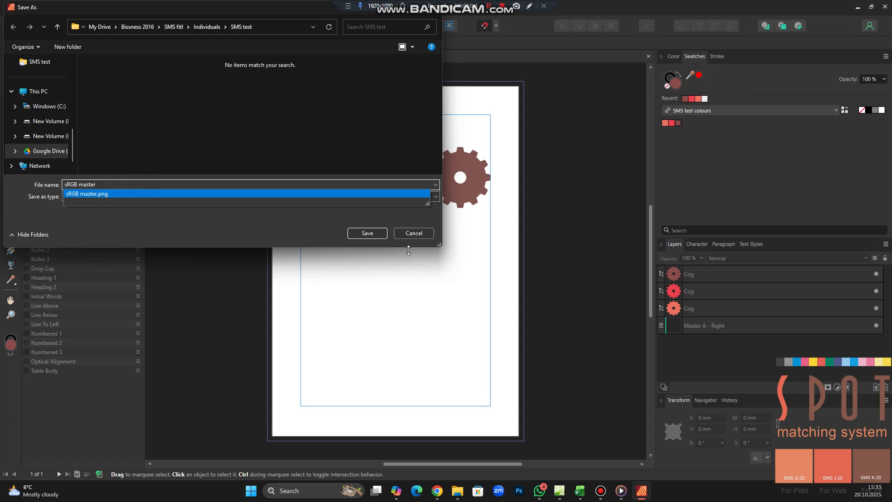
pyautogui.click(368, 234)
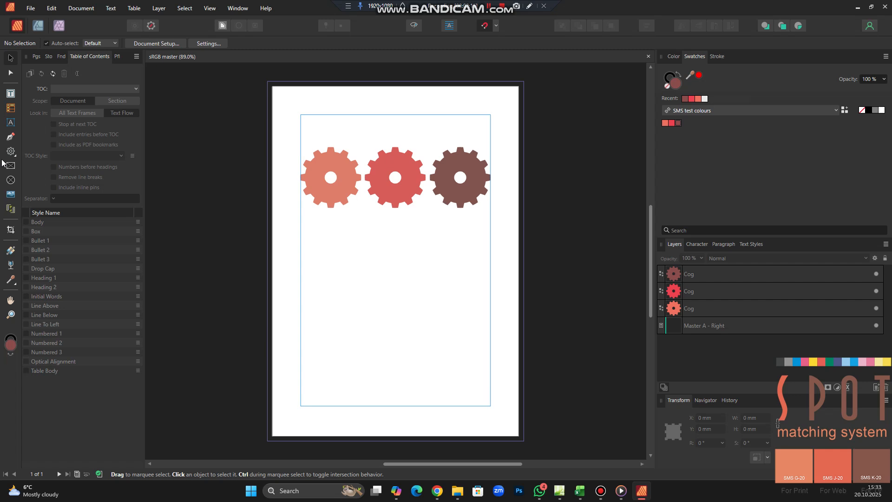
pyautogui.click(378, 268)
# Step: Set up a PDF export of the document with the SMS web preset
pyautogui.click(30, 8)
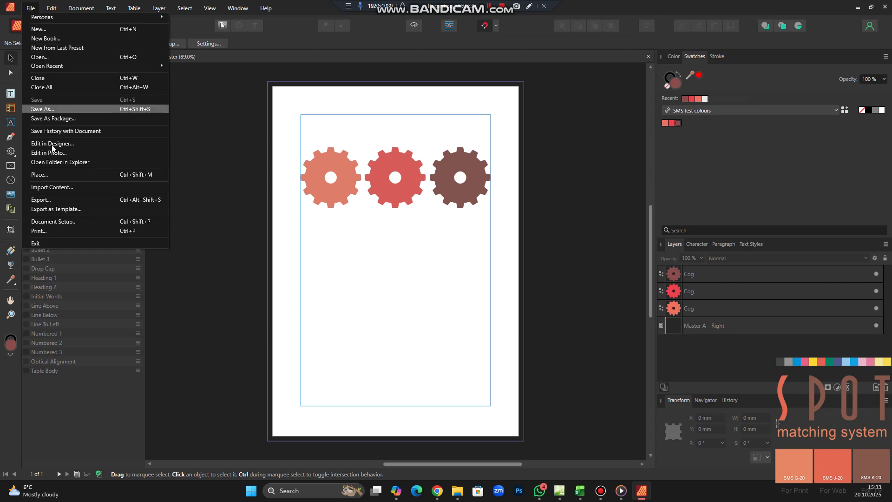
pyautogui.click(58, 199)
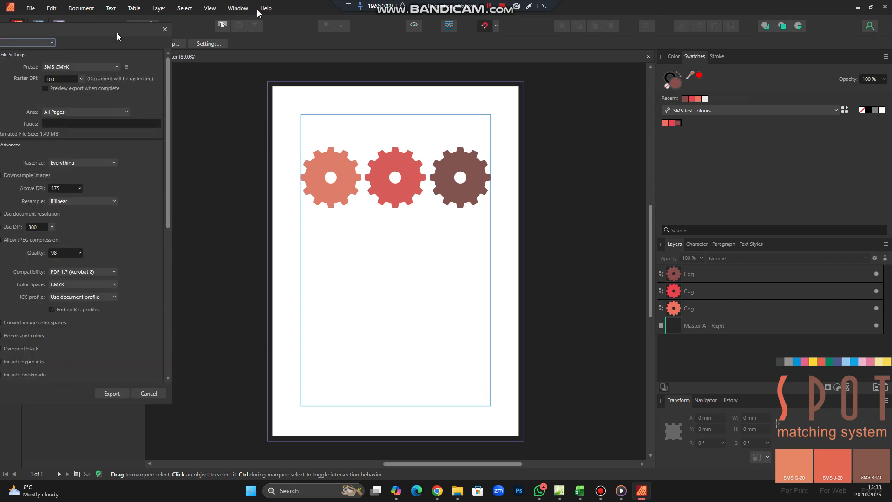
pyautogui.moveTo(355, 35); pyautogui.dragTo(400, 51)
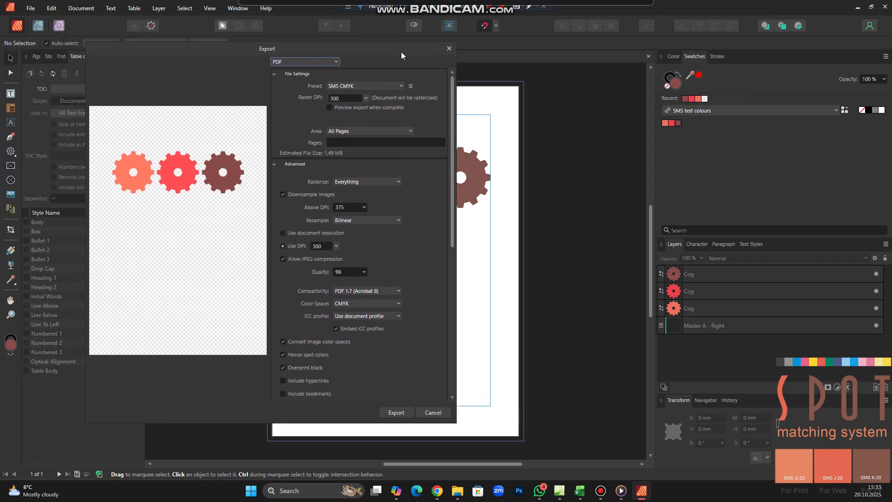
pyautogui.click(377, 91)
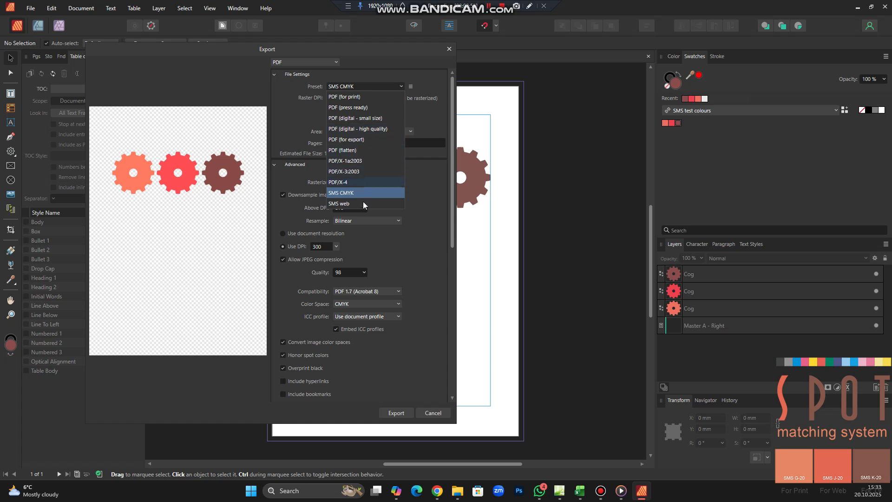
pyautogui.click(345, 204)
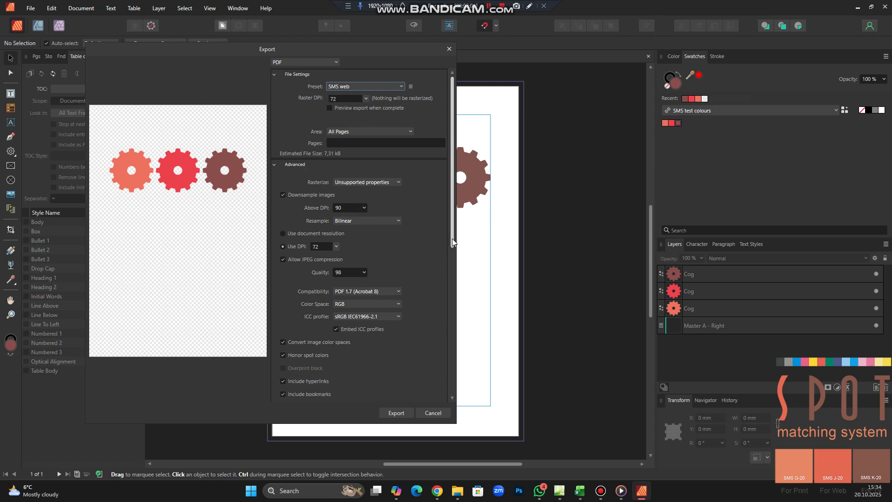
# Step: Examine the SMS web preset's advanced export settings, including color space, ICC profile, bookmarks, bleed and password protection
pyautogui.scroll(-1, 452, 238)
pyautogui.scroll(-1, 458, 258)
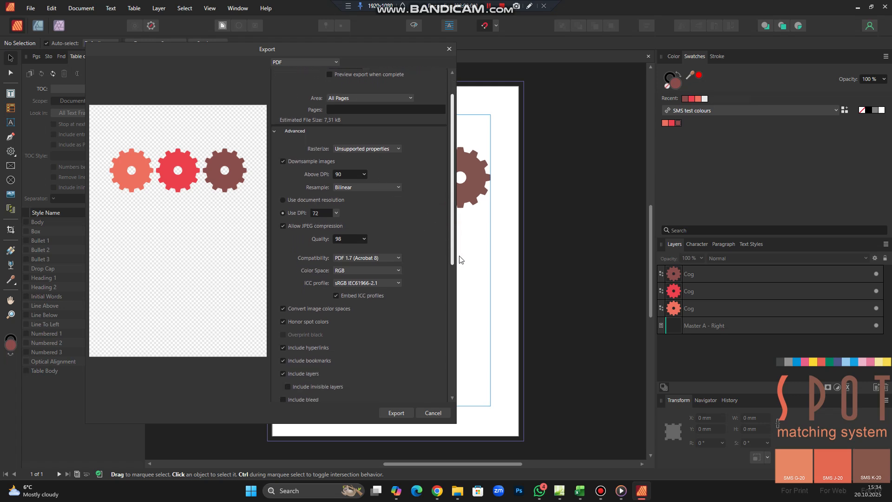
pyautogui.scroll(2, 468, 241)
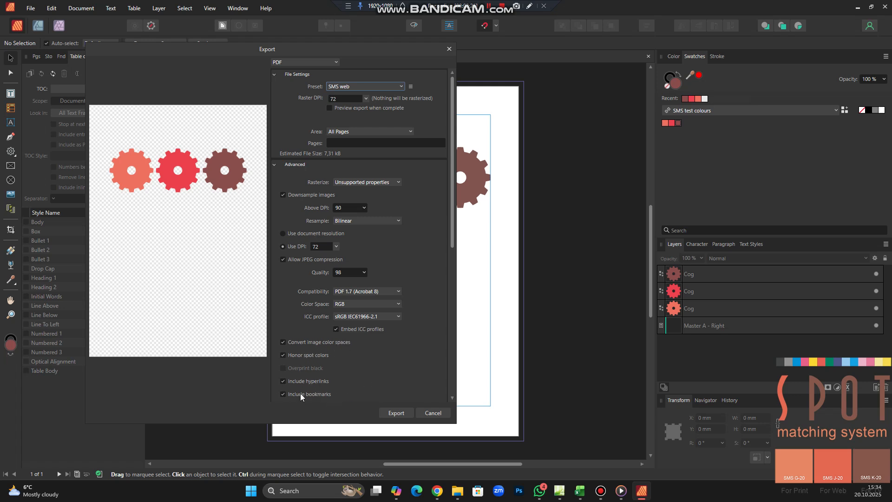
pyautogui.click(283, 394)
pyautogui.click(283, 394)
pyautogui.scroll(-5, 408, 254)
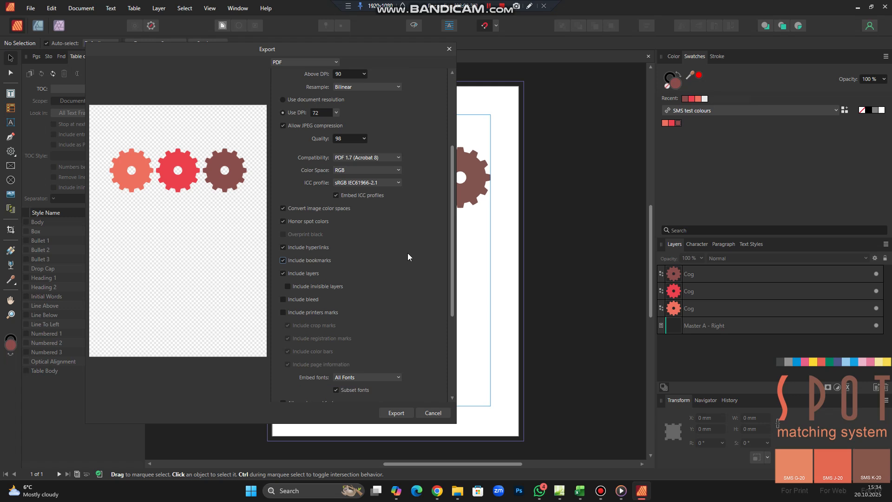
pyautogui.scroll(-4, 408, 254)
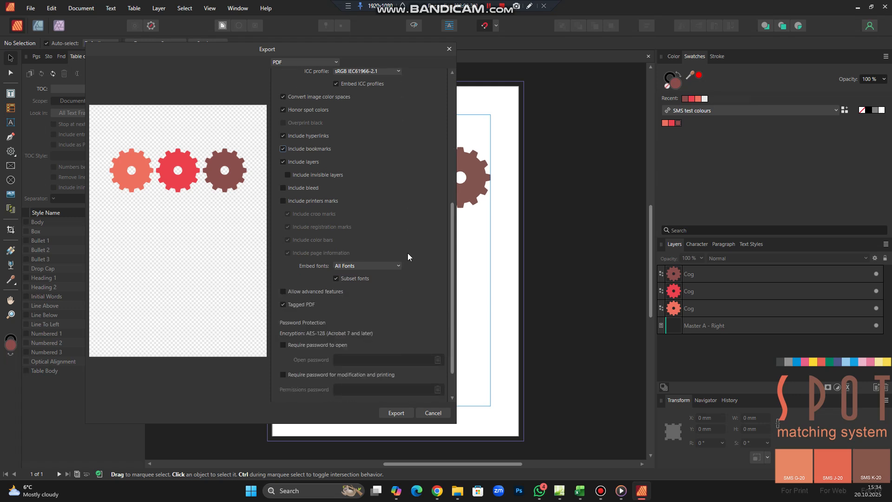
pyautogui.scroll(-2, 408, 253)
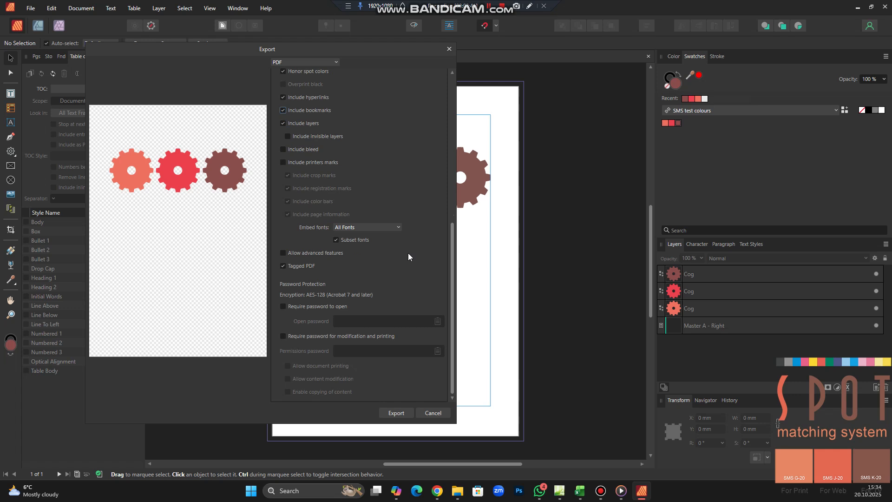
pyautogui.scroll(11, 408, 252)
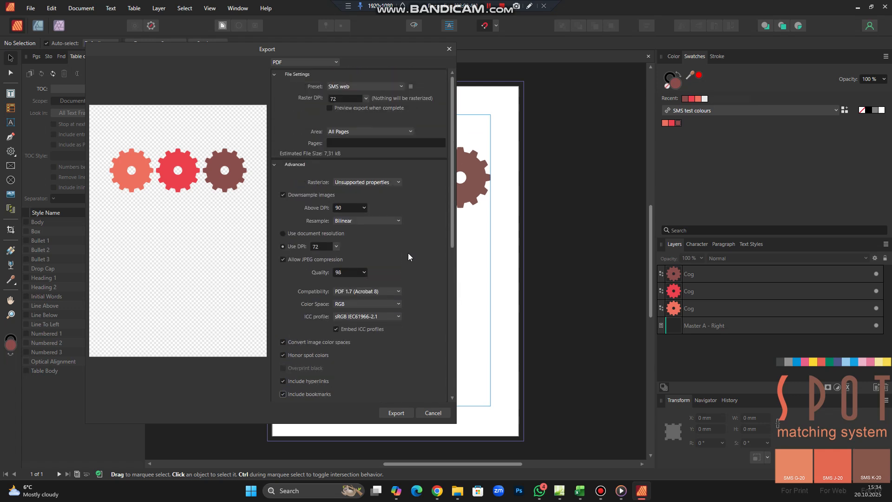
# Step: Export the PDF to the SMS test folder with the file name sRGB master
pyautogui.click(397, 413)
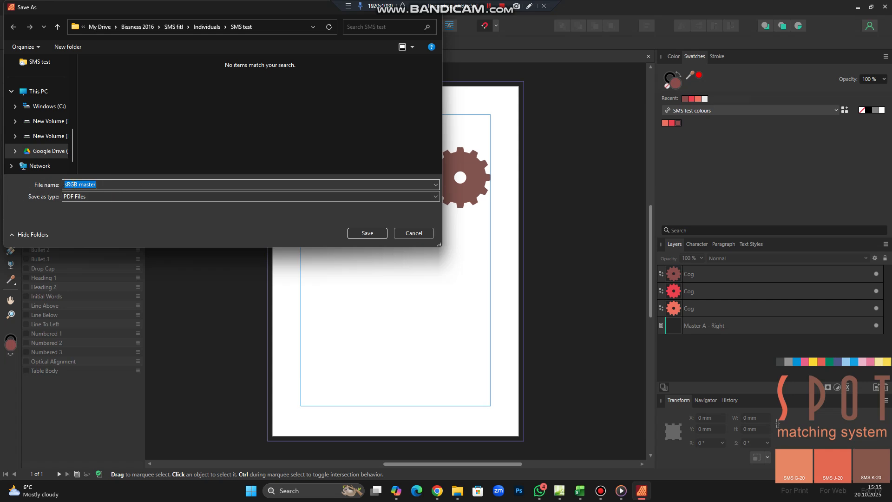
pyautogui.click(367, 233)
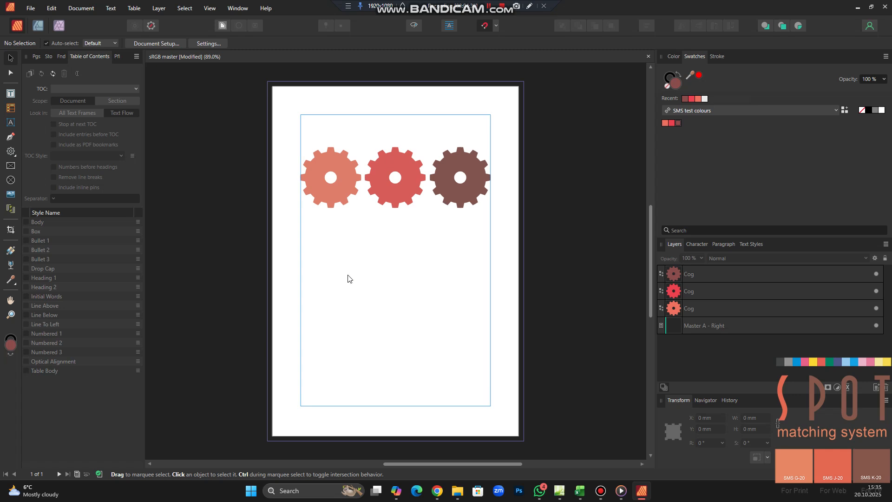
# Step: Start a new document from the Press Ready A4 preset
pyautogui.click(34, 10)
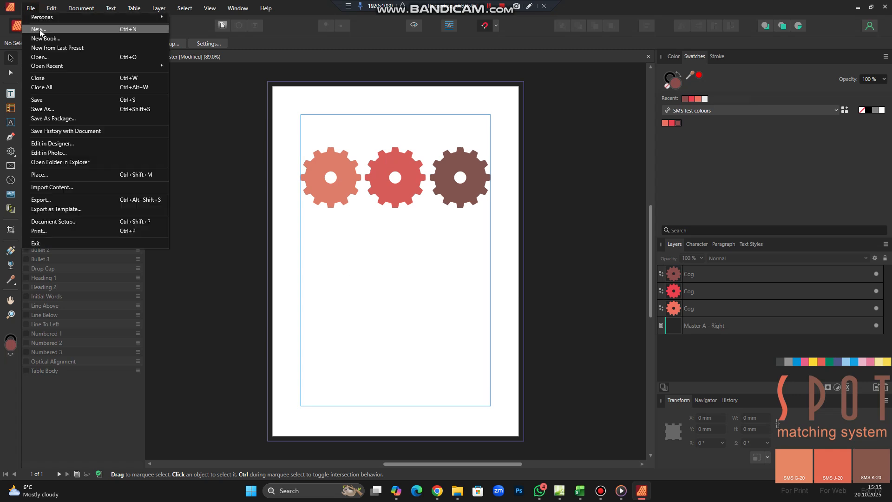
pyautogui.click(40, 29)
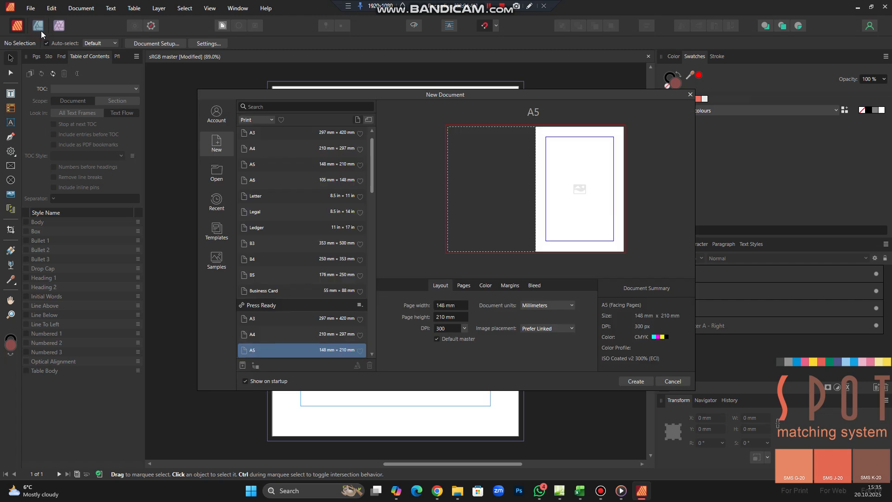
pyautogui.click(259, 335)
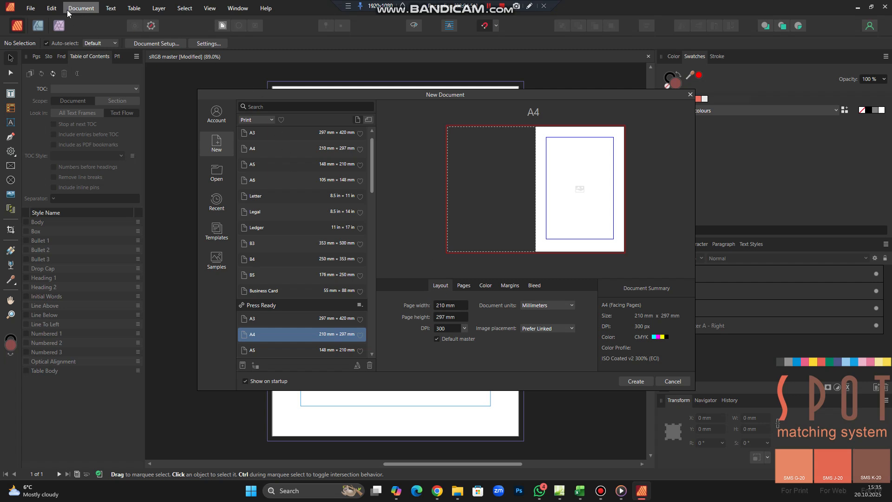
# Step: Examine the application's default color settings, including the RGB and CMYK profiles, rendering intent and black point compensation
pyautogui.click(50, 9)
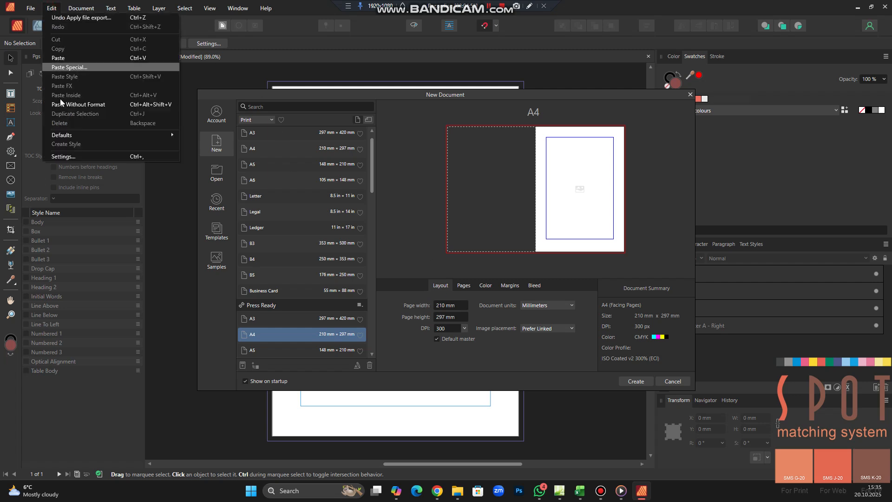
pyautogui.click(63, 156)
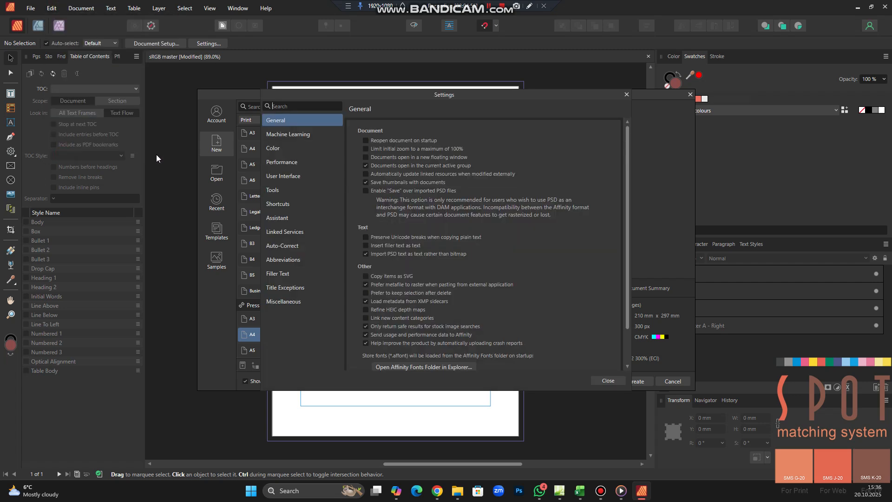
pyautogui.click(270, 150)
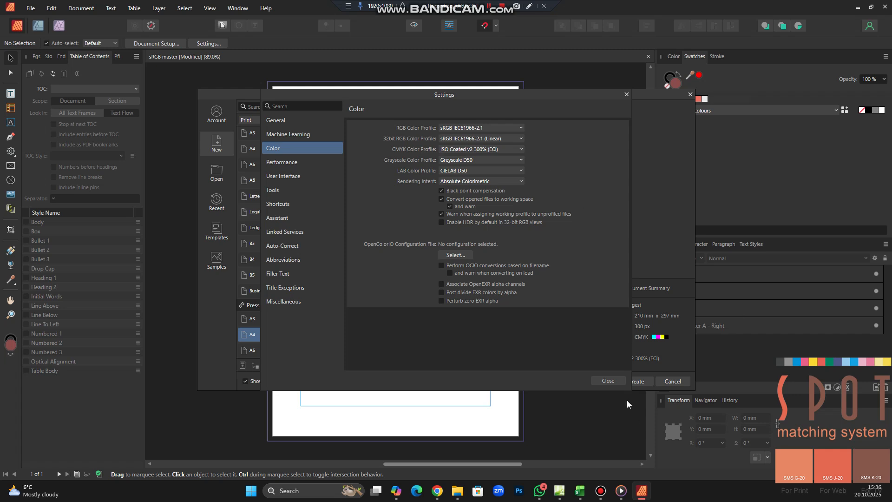
pyautogui.click(614, 379)
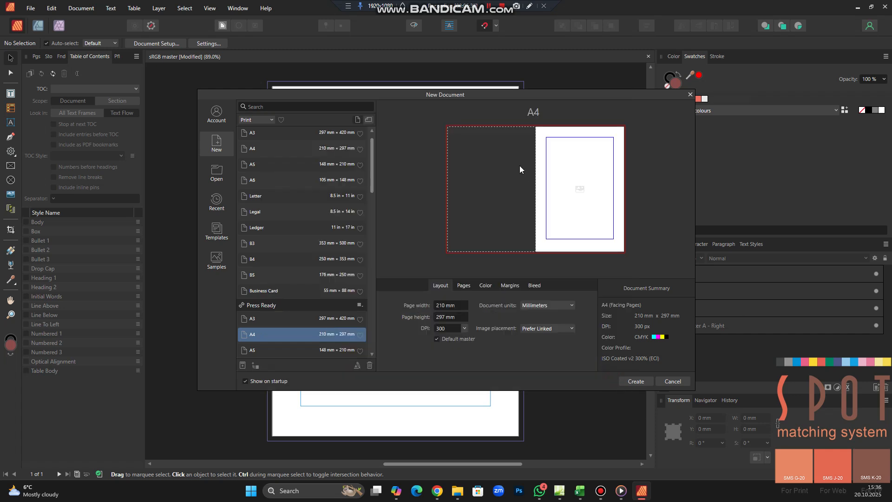
# Step: Create the A4 document with the CMYK/8 color format and the ISO Coated v2 300% (ECI) profile
pyautogui.click(487, 286)
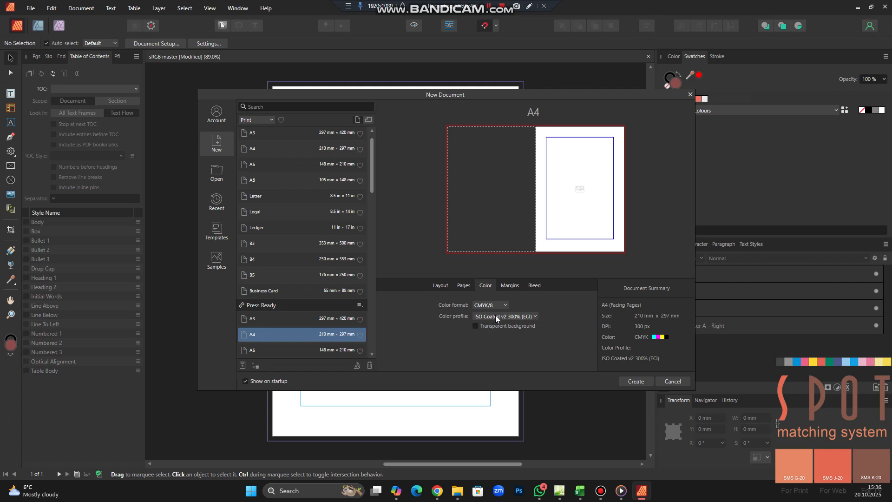
pyautogui.click(510, 316)
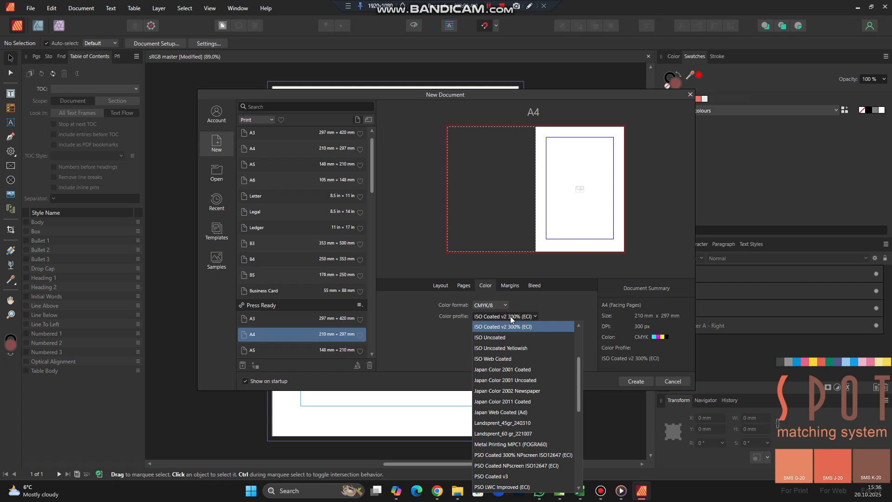
pyautogui.click(511, 316)
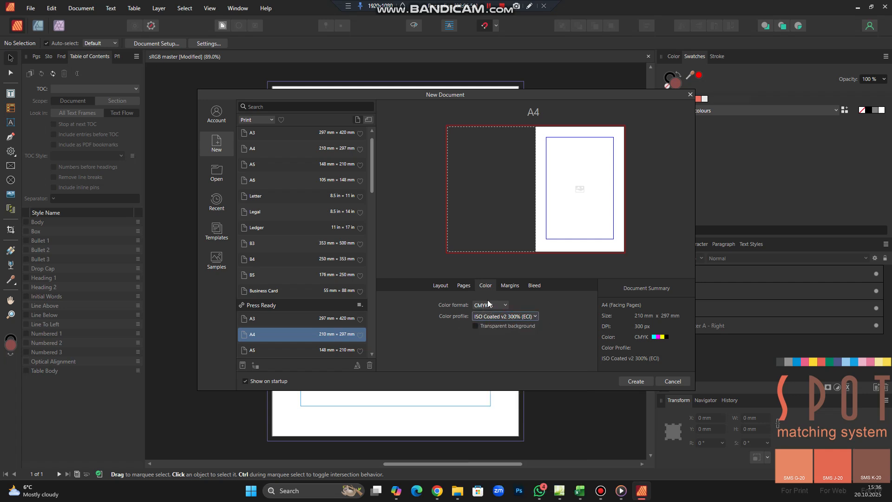
pyautogui.click(641, 381)
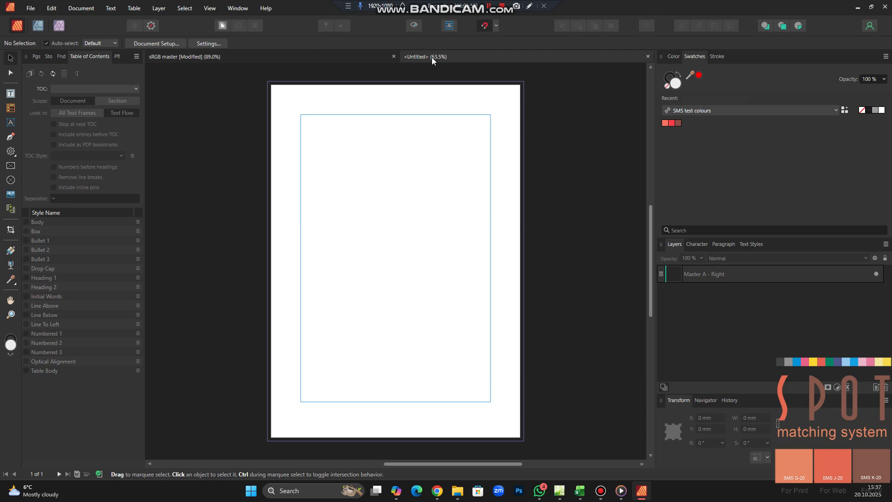
# Step: Close the sRGB master document and reopen its Affinity file, sRGB master.afpub, from the SMS test folder
pyautogui.click(237, 56)
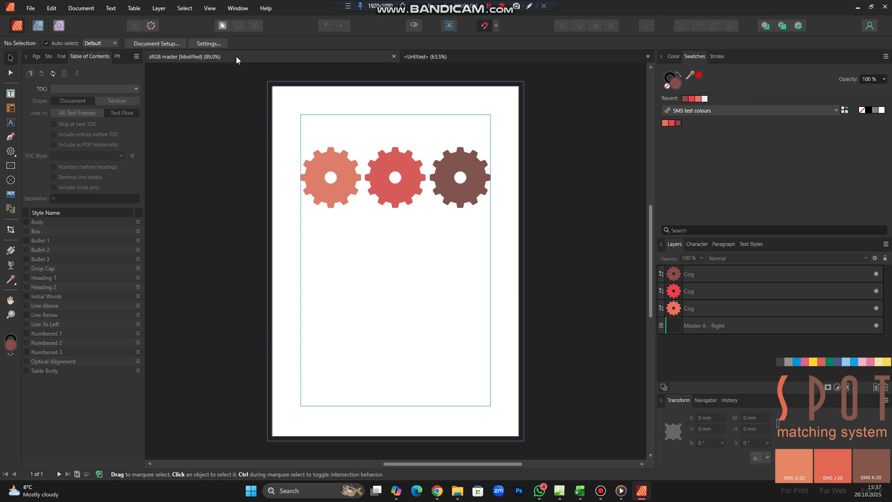
pyautogui.click(394, 56)
pyautogui.click(444, 255)
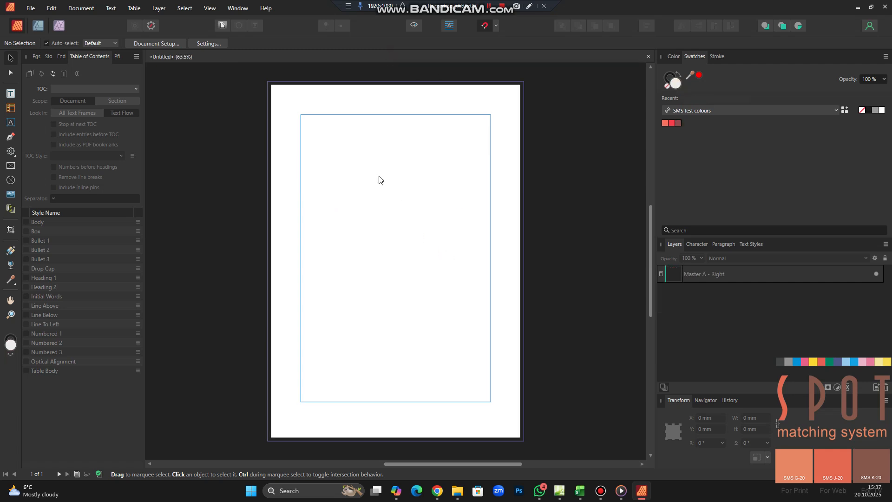
pyautogui.click(30, 8)
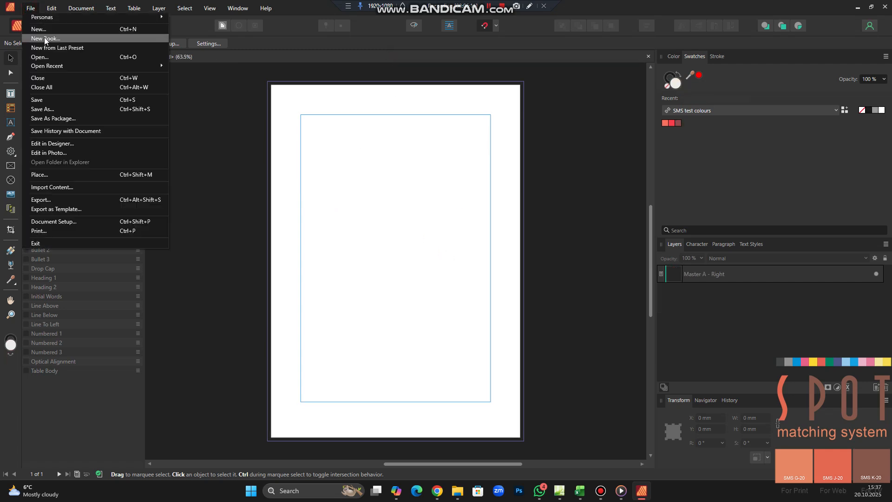
pyautogui.click(43, 57)
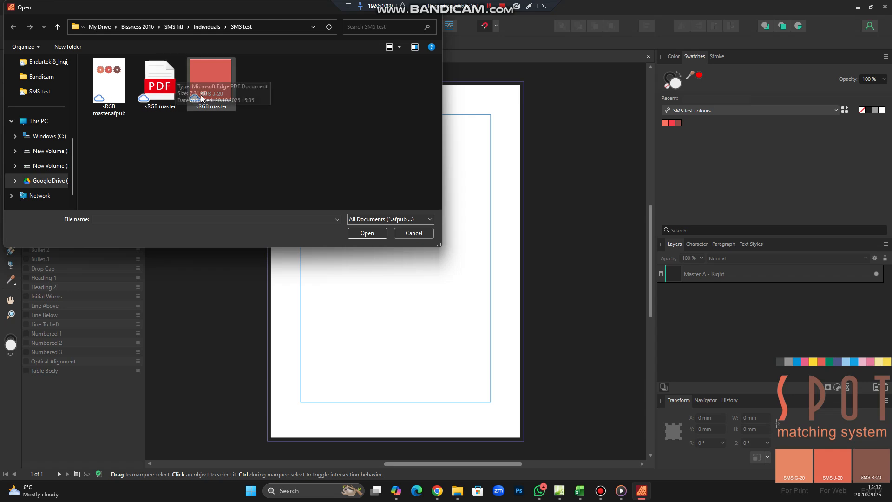
pyautogui.click(106, 84)
pyautogui.click(378, 233)
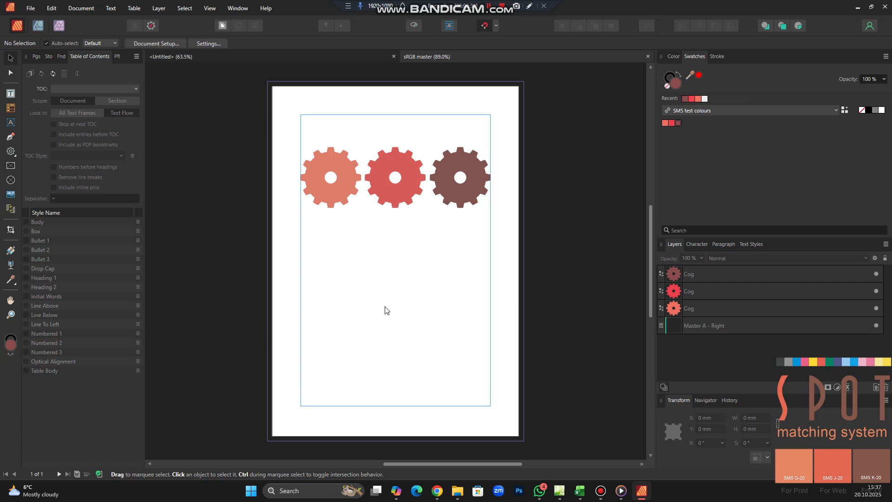
# Step: Add the art text "For FOGRA39 - coated paper" above the three cogs
pyautogui.moveTo(285, 102); pyautogui.dragTo(503, 294)
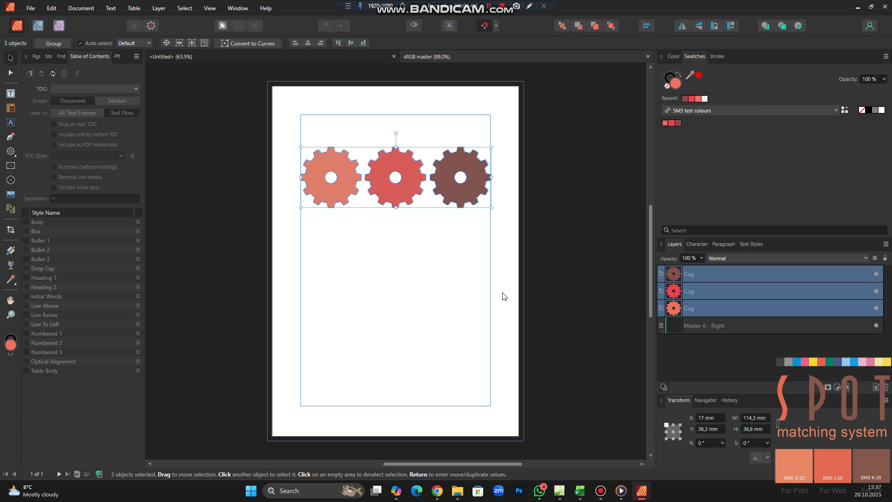
pyautogui.click(411, 263)
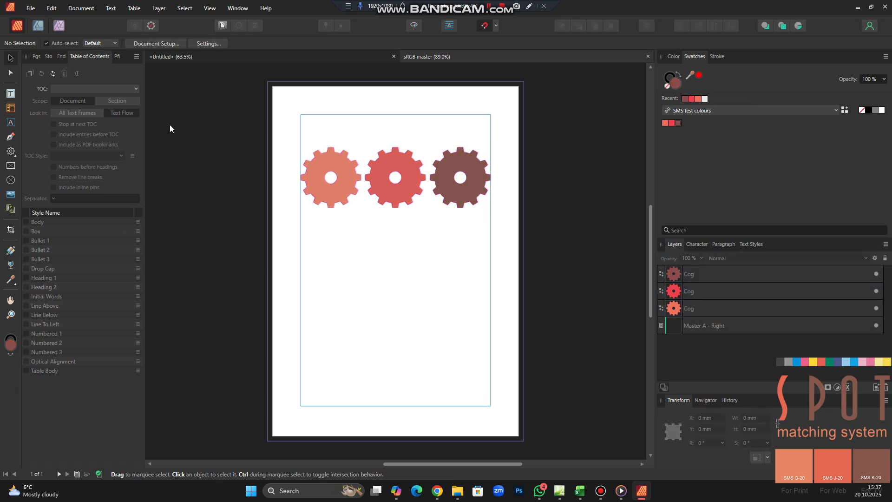
pyautogui.click(10, 122)
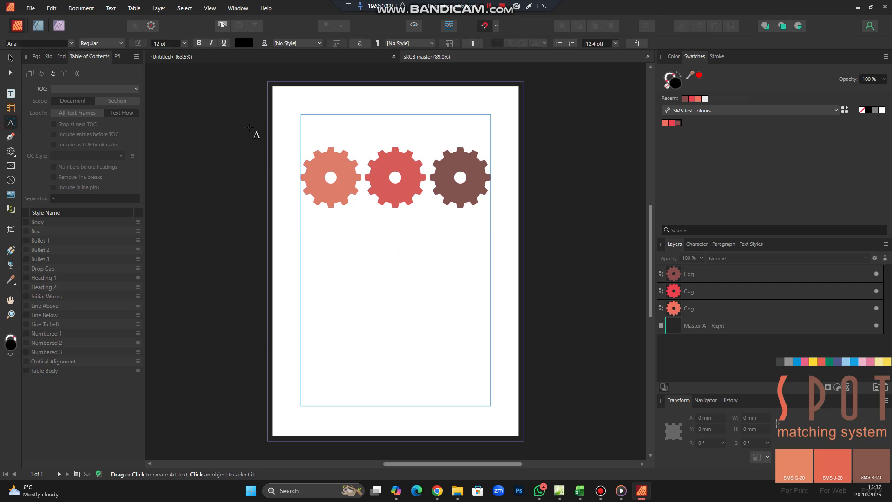
pyautogui.click(330, 122)
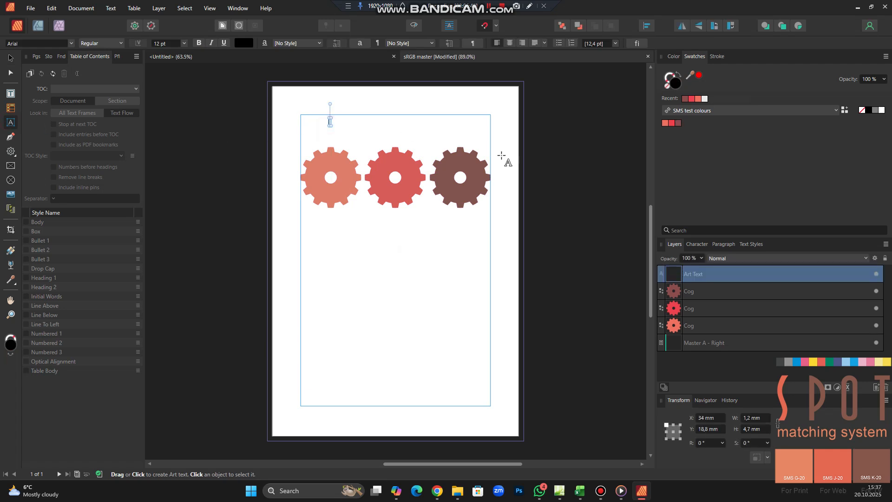
pyautogui.write('For Fo')
pyautogui.write('OGRA3')
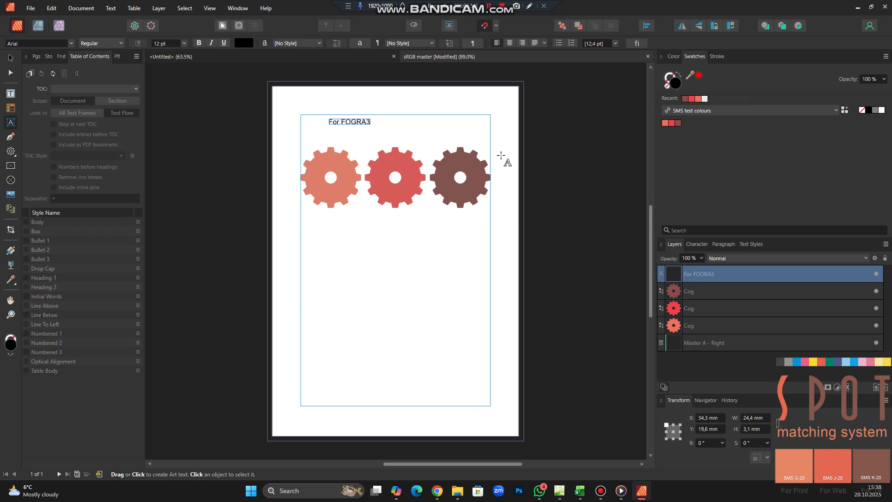
pyautogui.write('9 - coated paper')
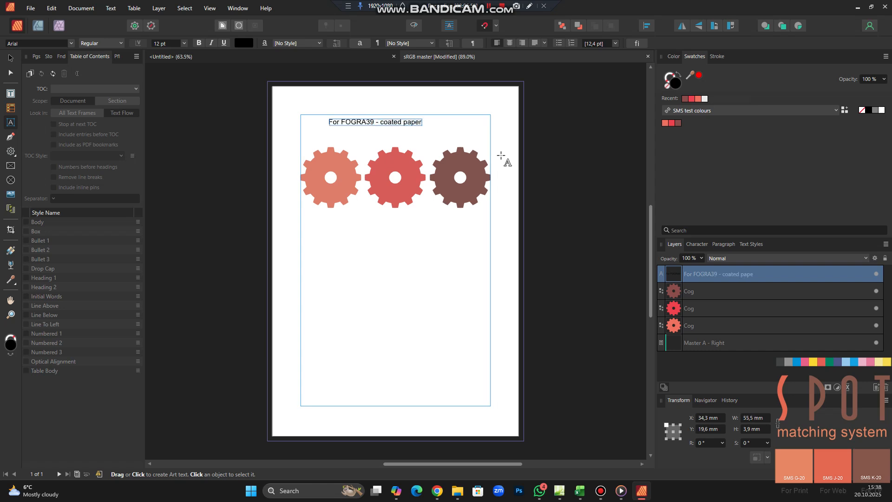
pyautogui.press('Escape')
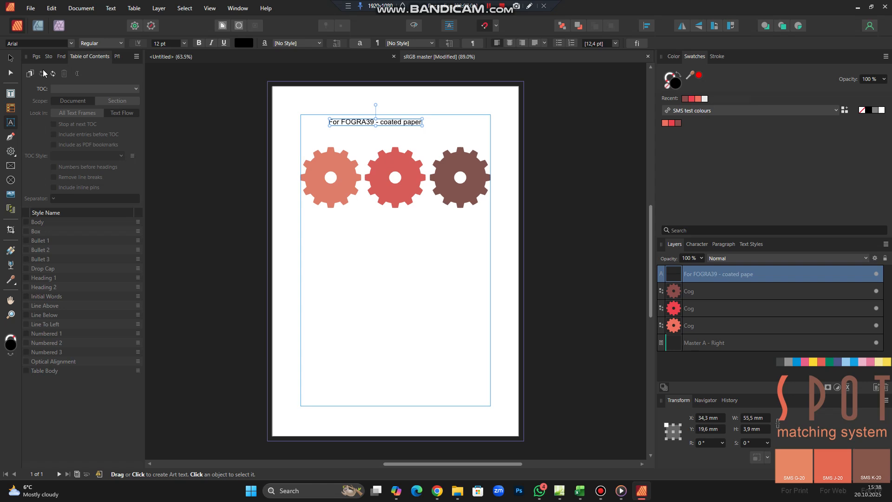
# Step: Move the text label into the page's upper margin, roughly centred above the cogs
pyautogui.click(10, 58)
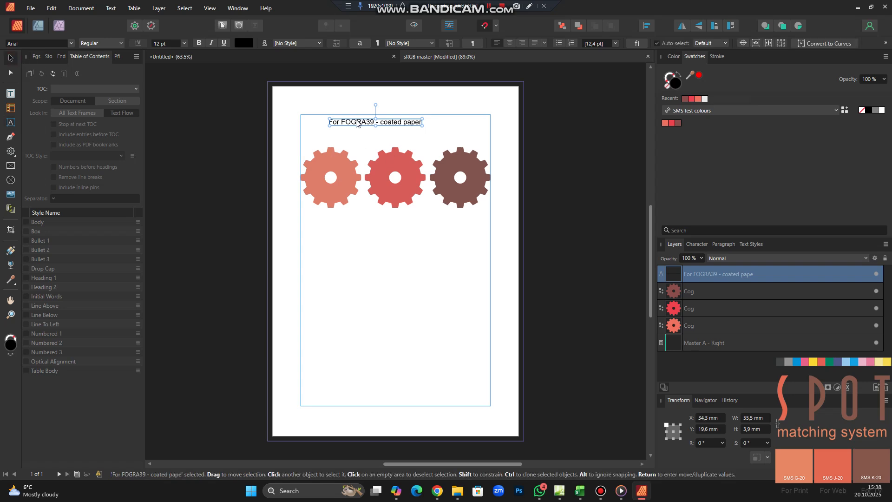
pyautogui.moveTo(357, 122); pyautogui.dragTo(382, 107)
pyautogui.click(322, 127)
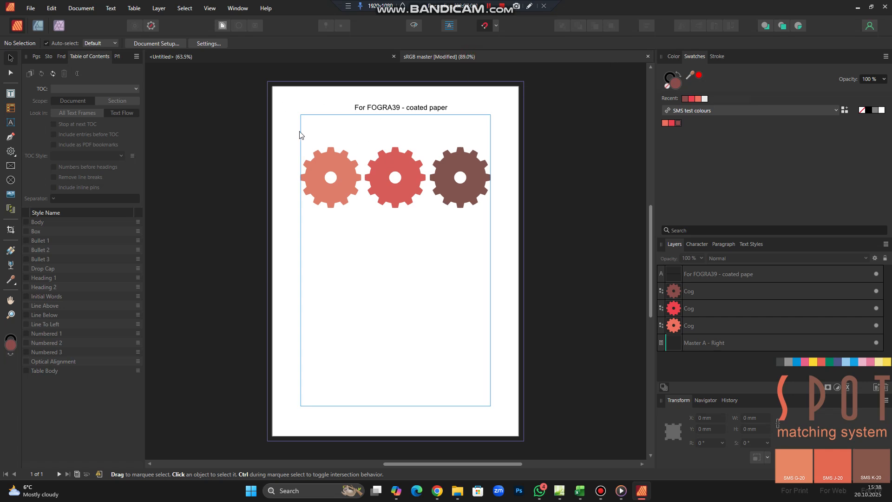
# Step: Select the three cogs without the text label and save the sRGB master document
pyautogui.moveTo(279, 124); pyautogui.dragTo(507, 250)
pyautogui.hotkey('ctrl', 's')
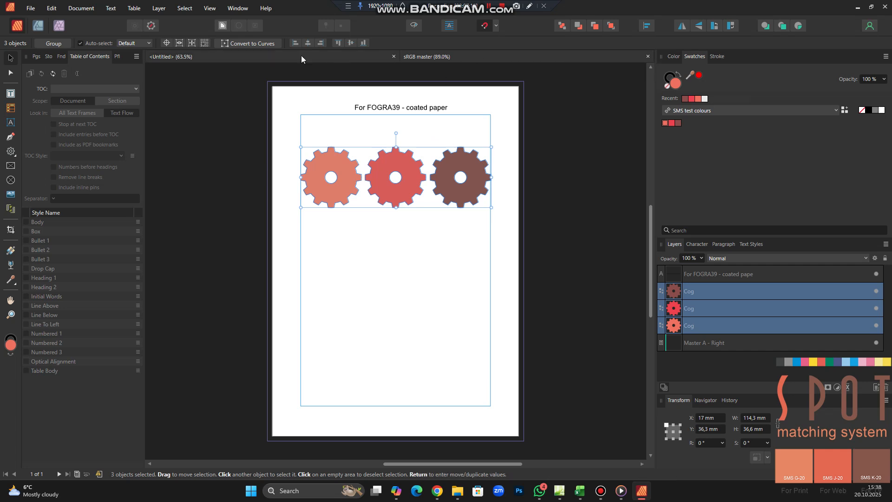
# Step: Save the untitled A4 document in the SMS test folder as an Affinity file named F39
pyautogui.click(240, 55)
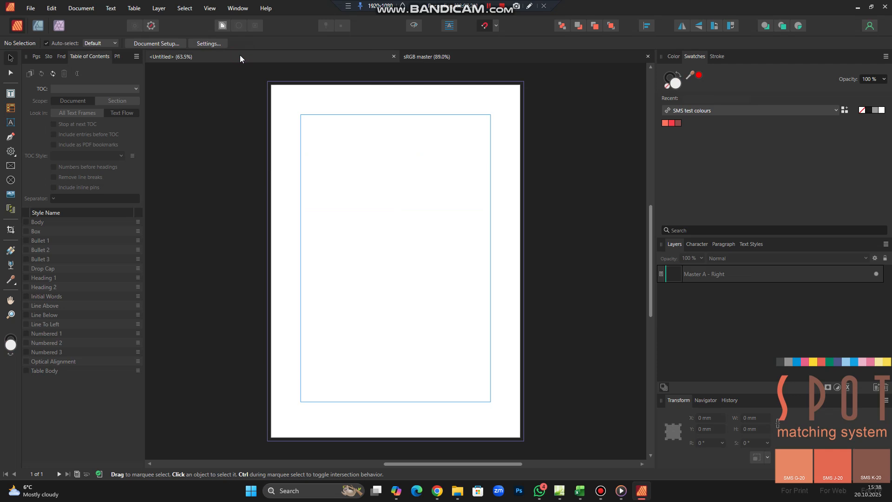
pyautogui.click(30, 9)
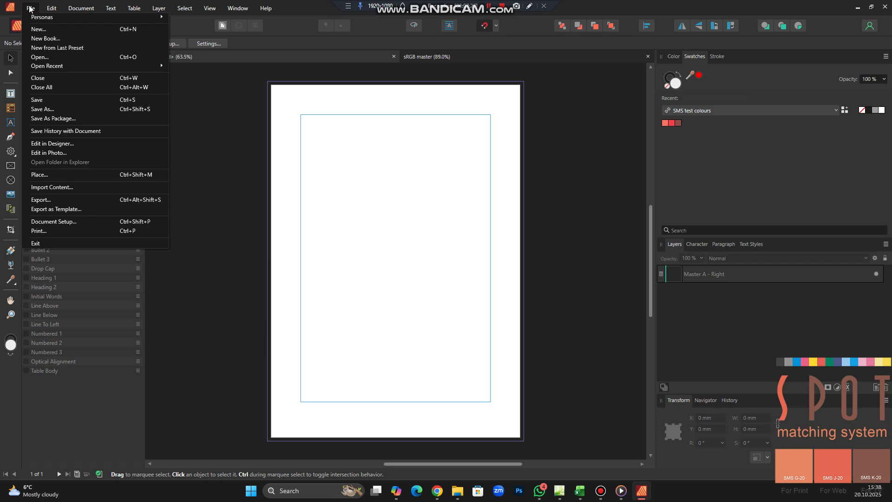
pyautogui.click(54, 110)
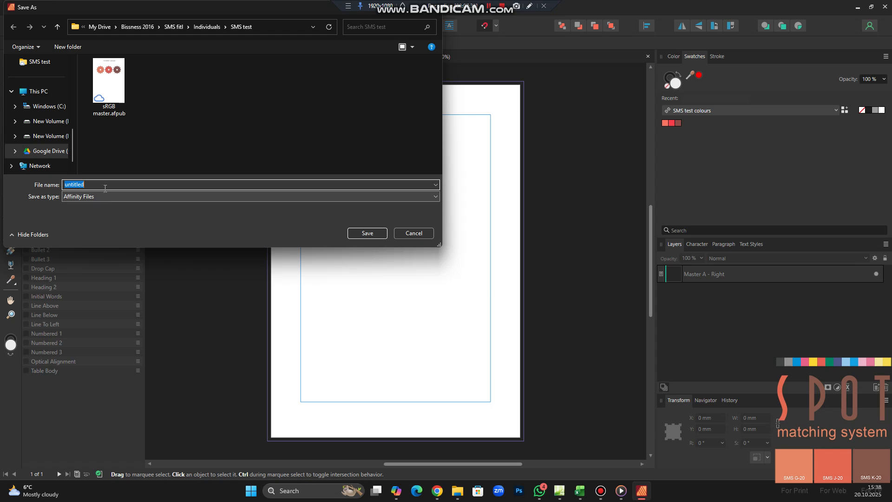
pyautogui.write('F')
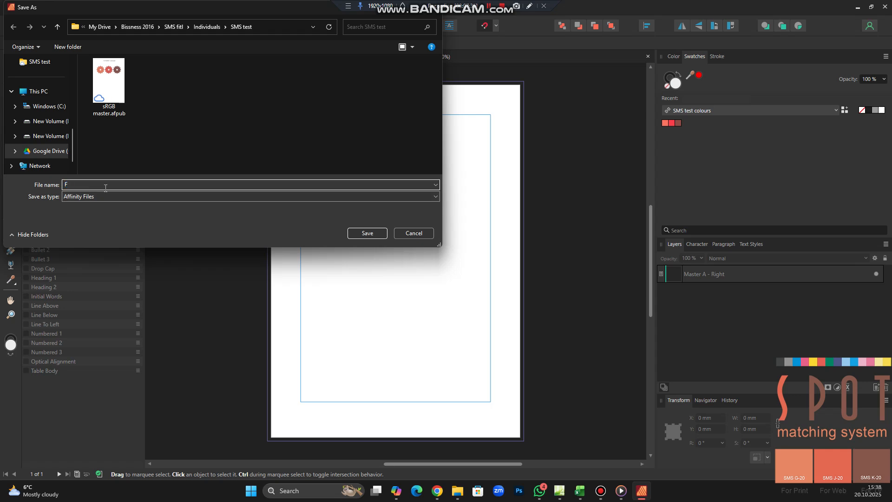
pyautogui.write('39')
pyautogui.click(369, 233)
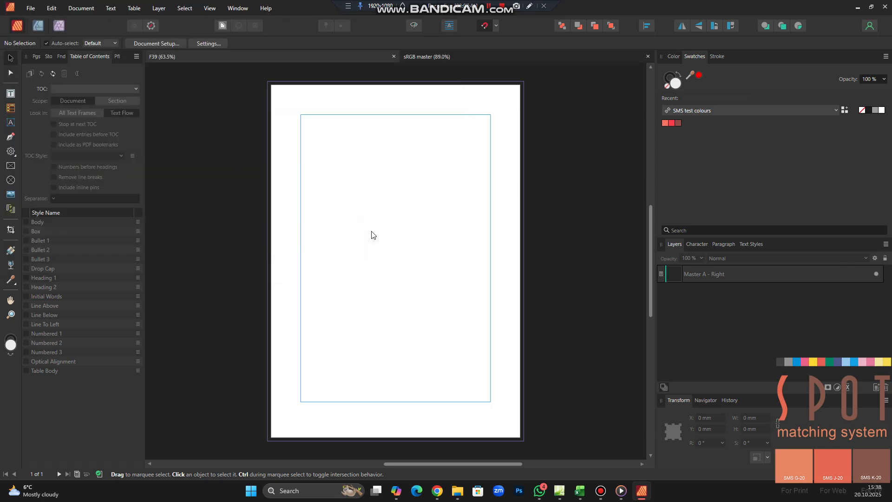
# Step: Check the application's colour settings and the colour format and profile in the F39 document's setup
pyautogui.click(366, 155)
pyautogui.click(211, 43)
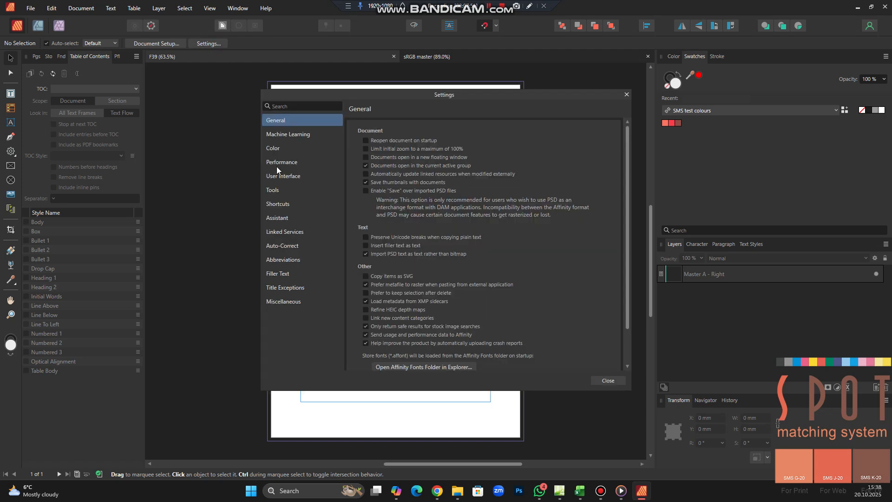
pyautogui.click(273, 148)
pyautogui.click(601, 380)
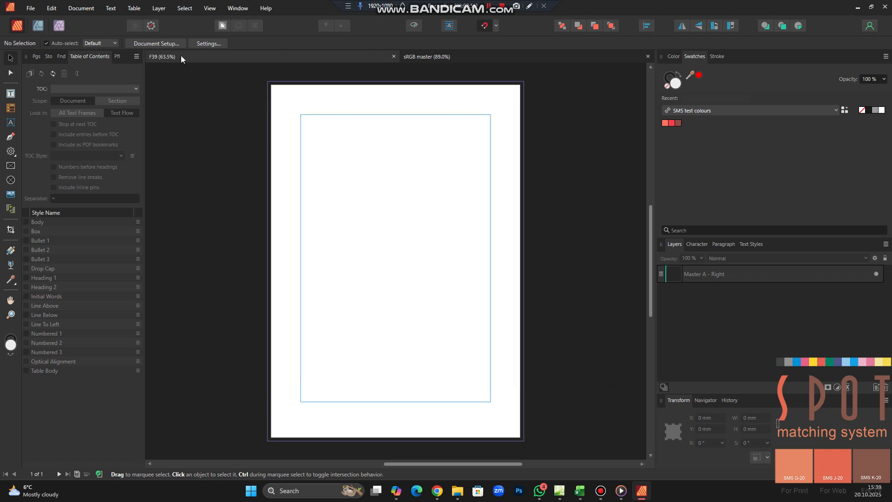
pyautogui.click(156, 43)
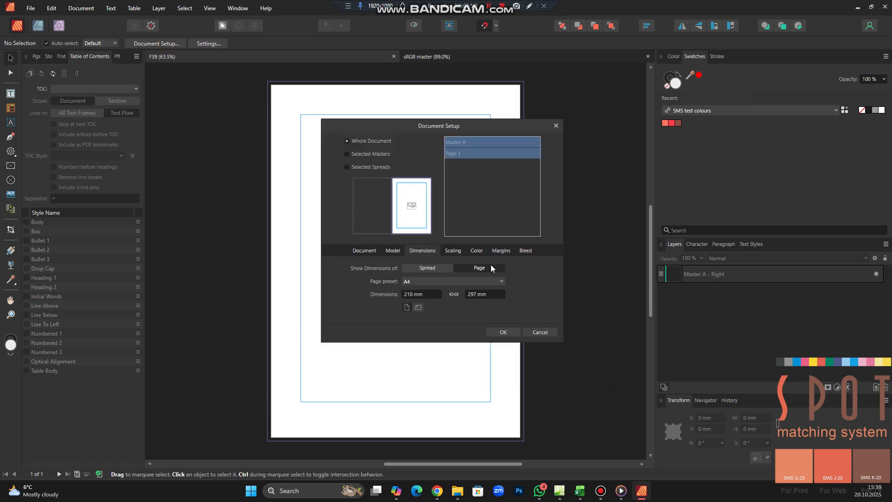
pyautogui.click(478, 252)
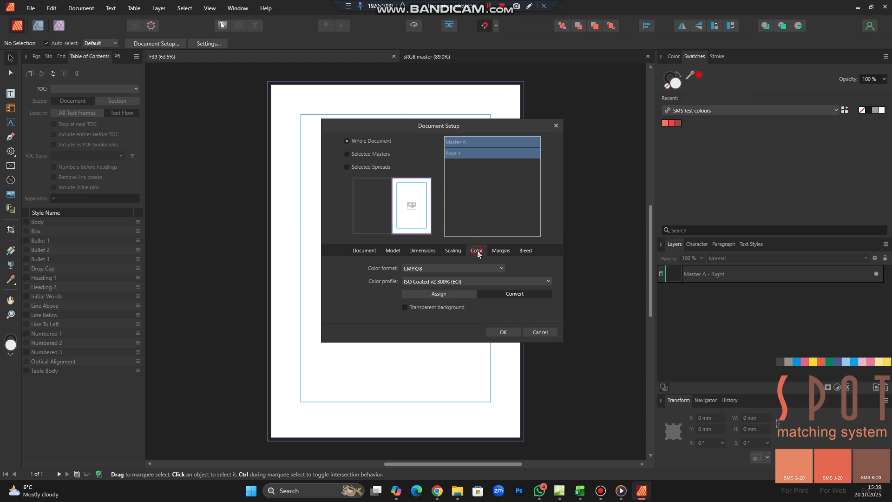
pyautogui.click(503, 332)
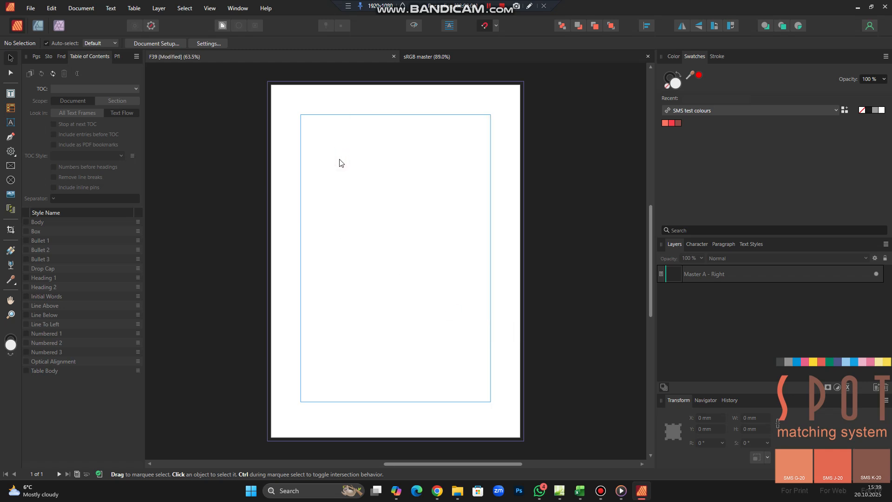
# Step: Paste the three cogs into F39, place them centred in the upper page at about X 48 mm, Y 68 mm, and save the document
pyautogui.hotkey('ctrl', 'v')
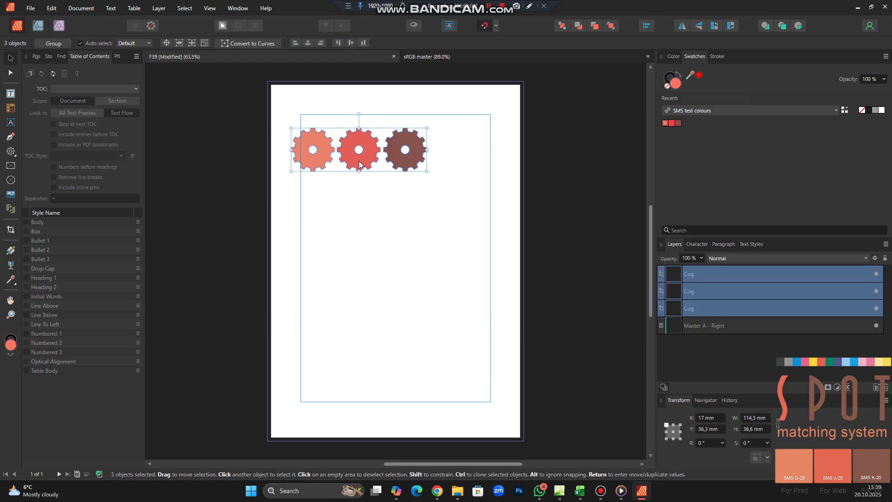
pyautogui.moveTo(393, 181); pyautogui.dragTo(396, 199)
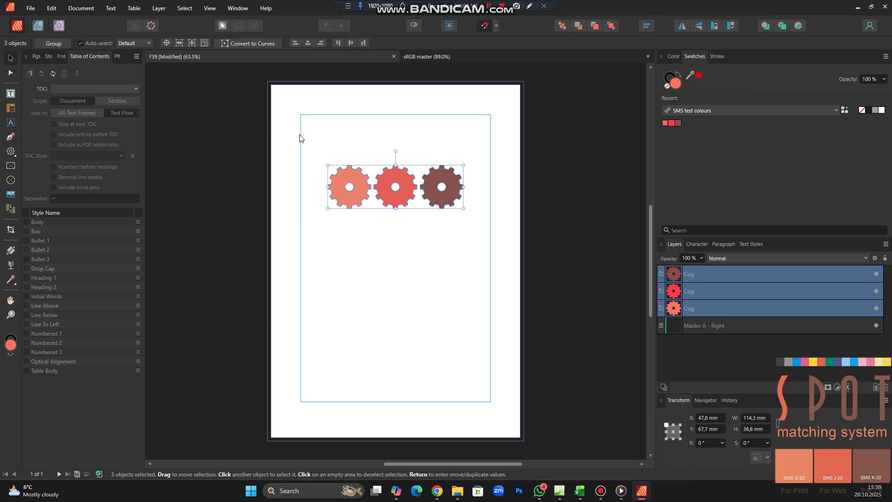
pyautogui.hotkey('ctrl', 's')
pyautogui.click(326, 131)
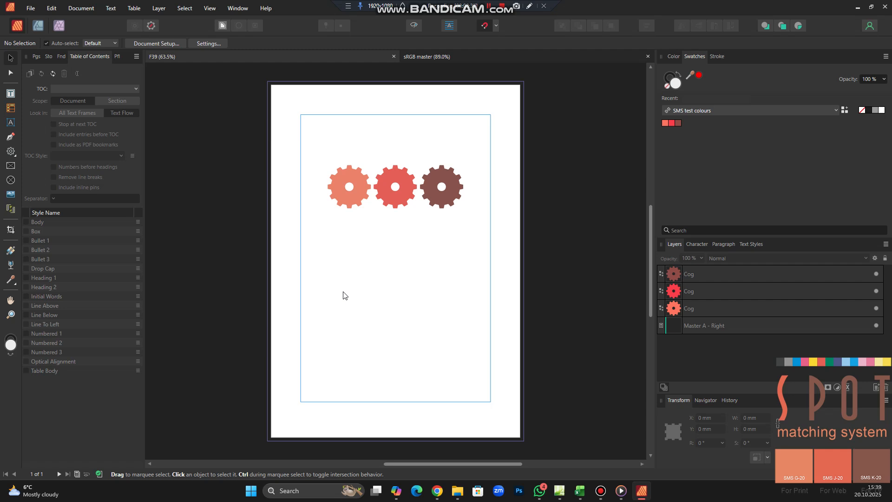
# Step: Set up a PDF export of the F39 document using the SMS CMYK preset
pyautogui.click(27, 10)
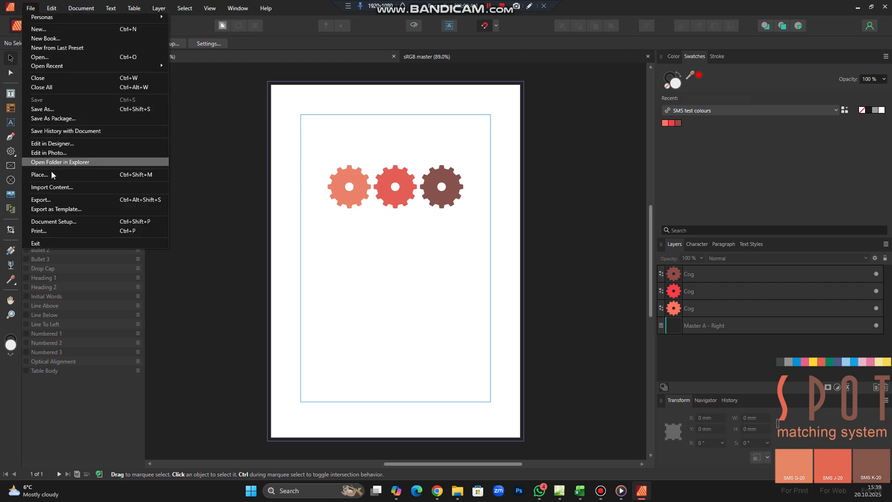
pyautogui.click(50, 203)
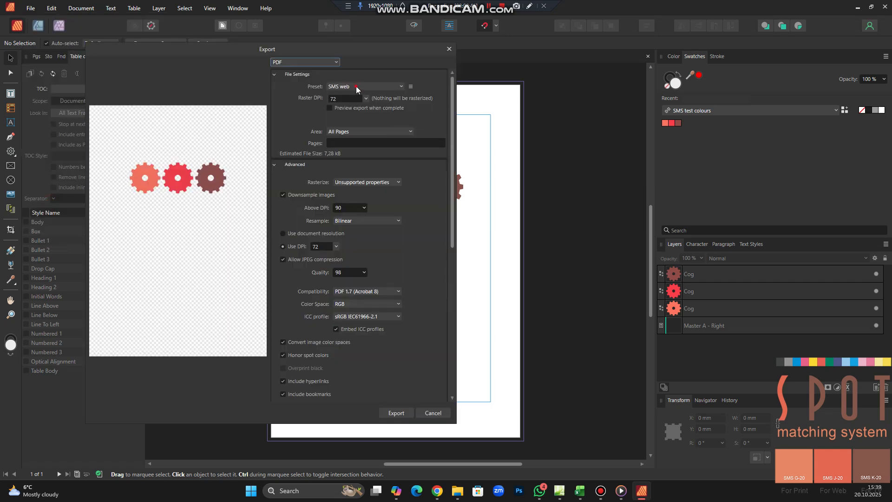
pyautogui.click(356, 86)
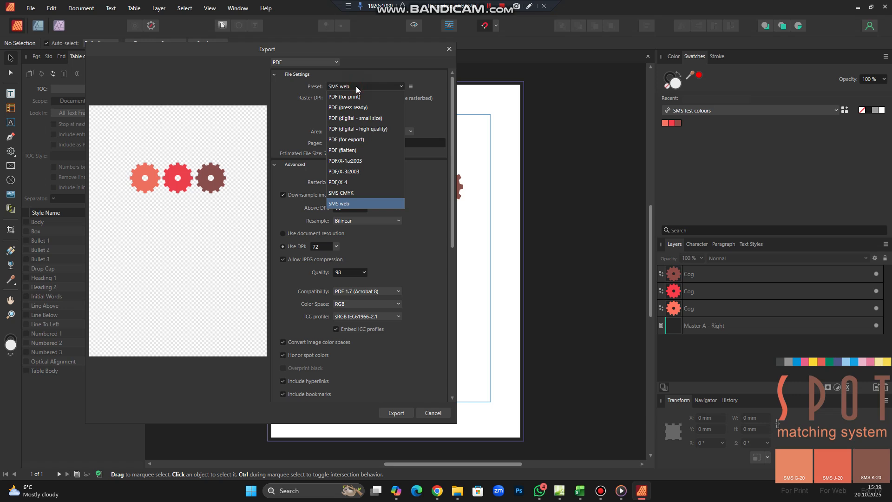
pyautogui.click(346, 193)
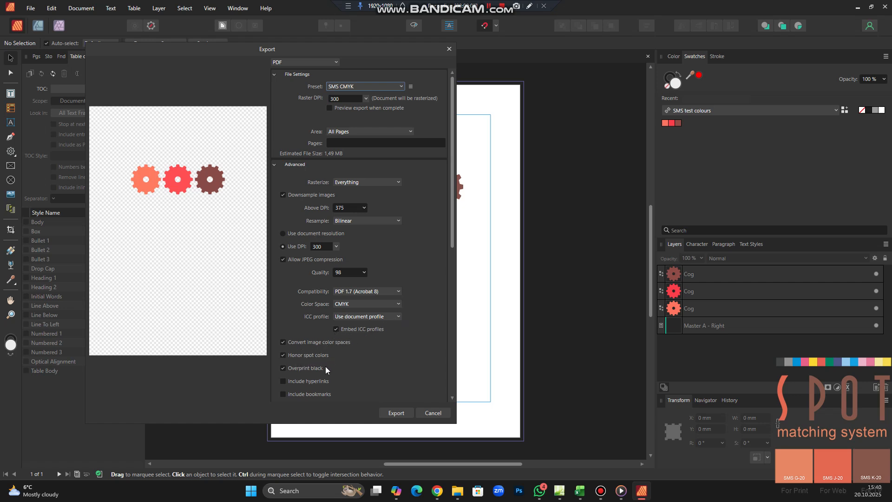
# Step: Include printers marks in the PDF export and save it as F39 in the SMS test folder
pyautogui.scroll(-6, 397, 376)
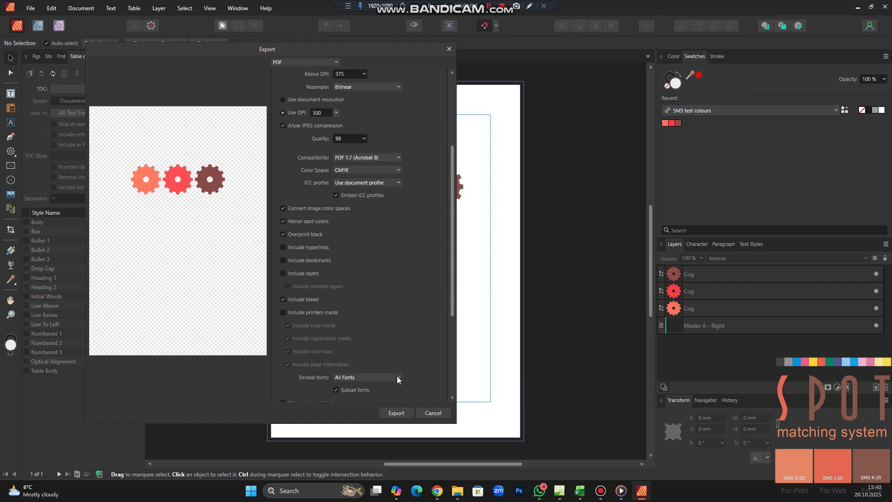
pyautogui.scroll(-3, 396, 379)
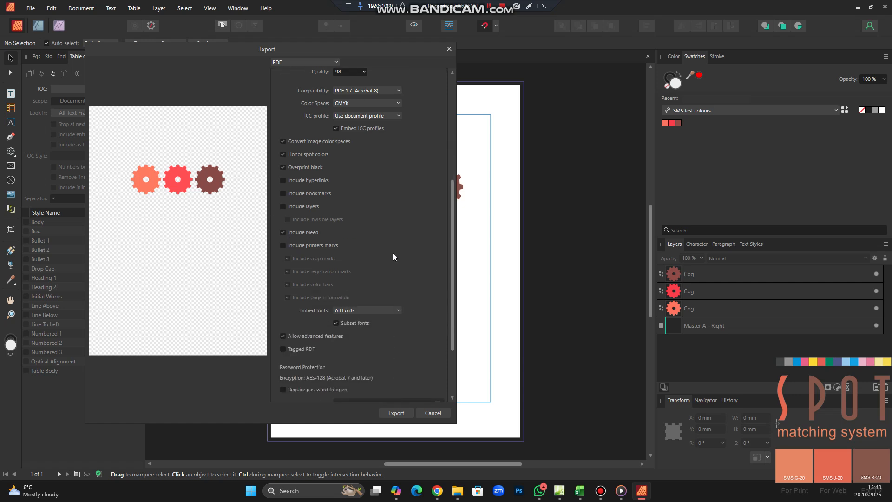
pyautogui.click(283, 246)
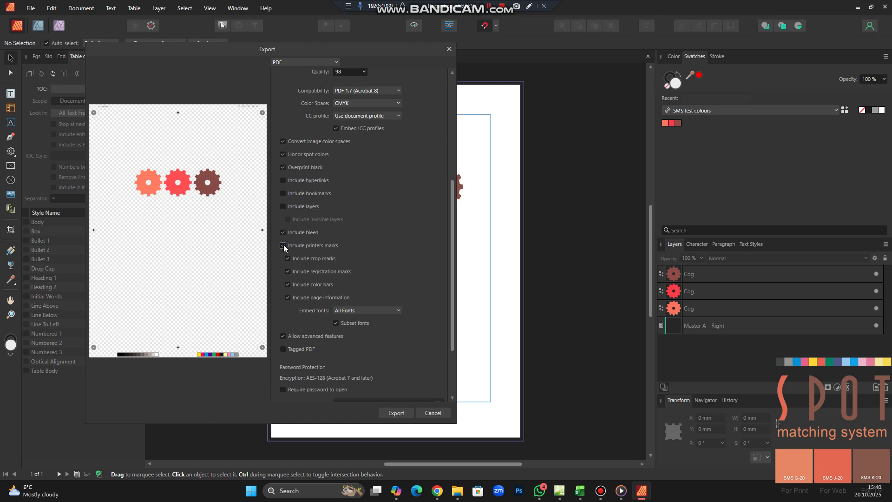
pyautogui.click(397, 413)
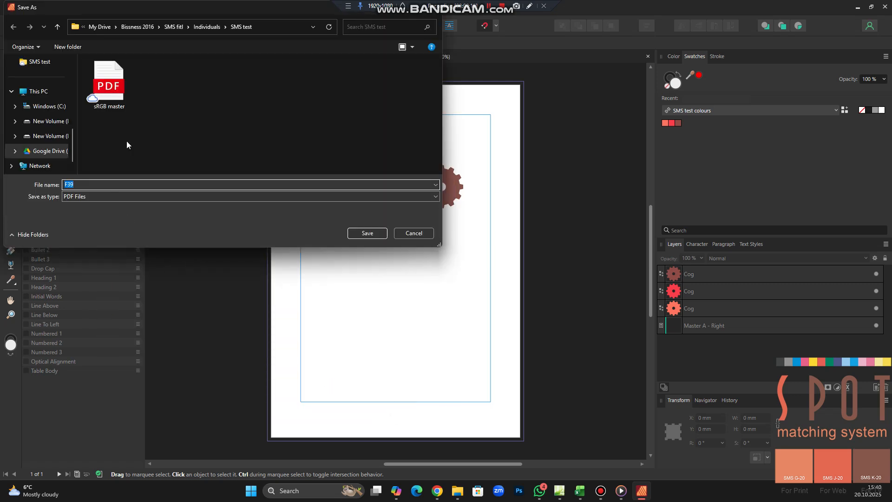
pyautogui.click(360, 235)
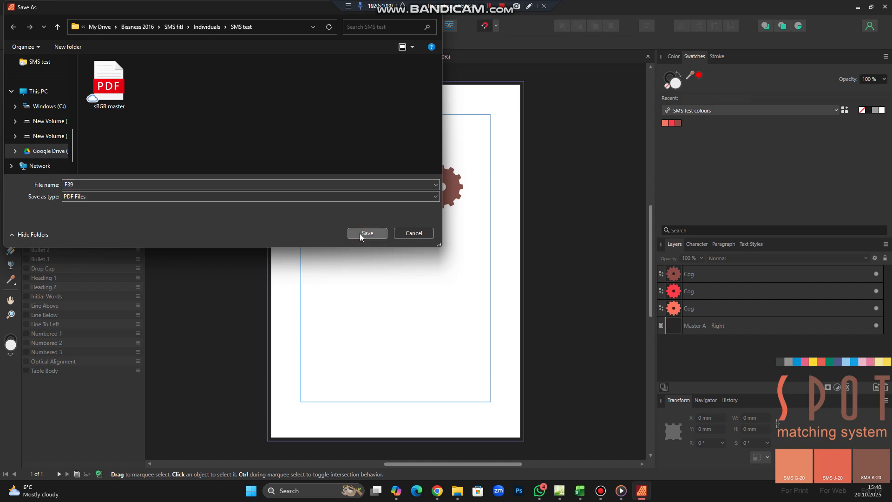